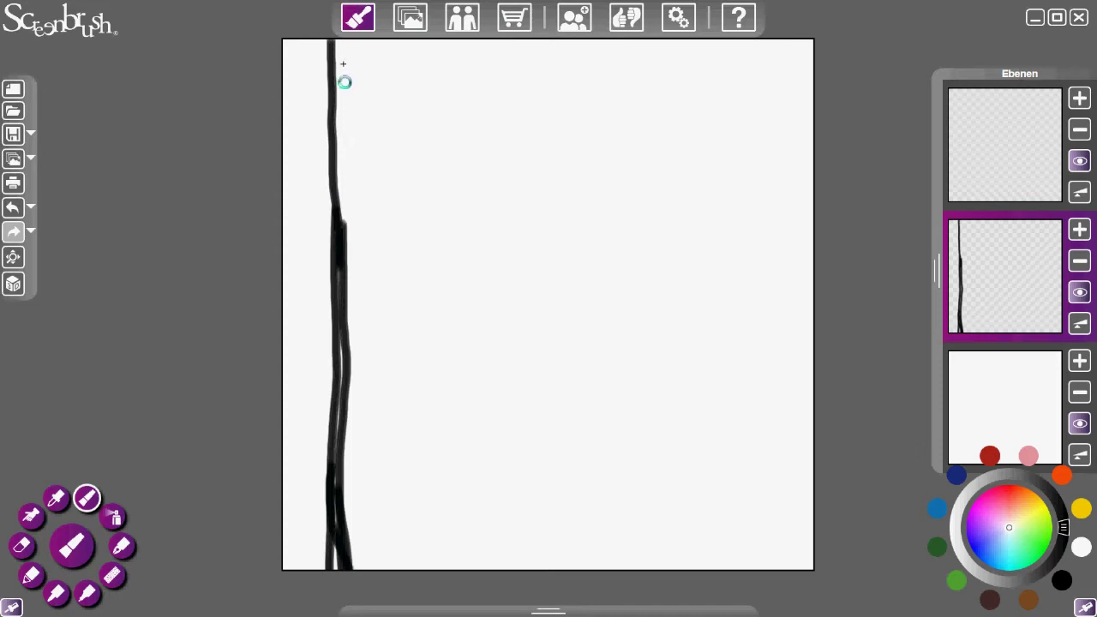
- Thicken the black tree trunk at the canvas's left with overlapping vertical brush strokes along its full height
{"action": "left_click_drag", "start_coordinate": [340, 79], "coordinate": [352, 190]}
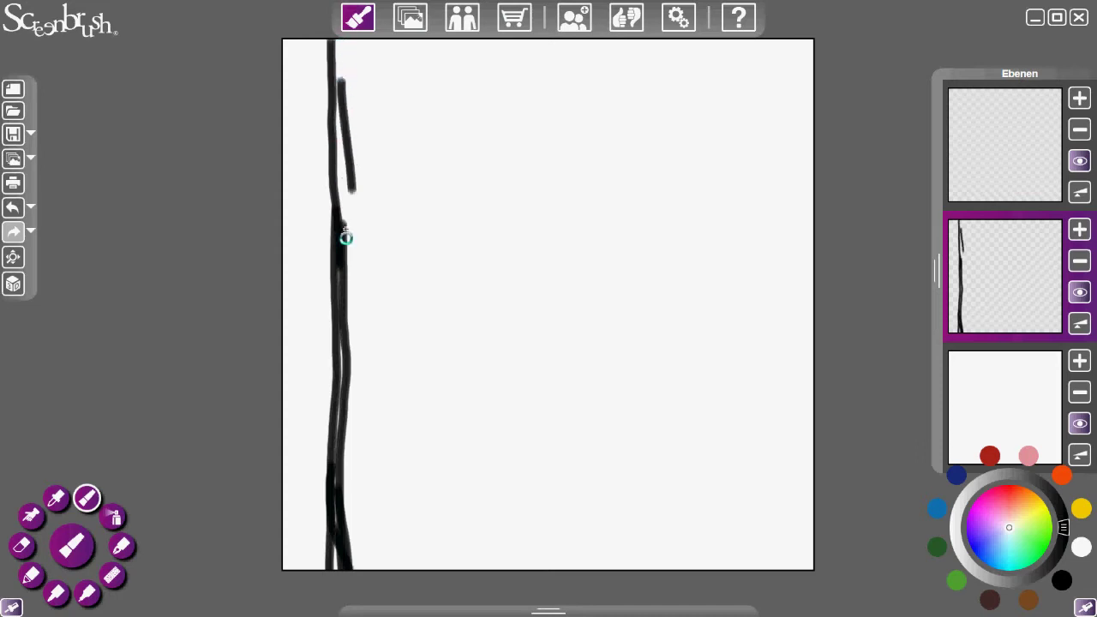
{"action": "left_click_drag", "start_coordinate": [345, 237], "coordinate": [341, 43]}
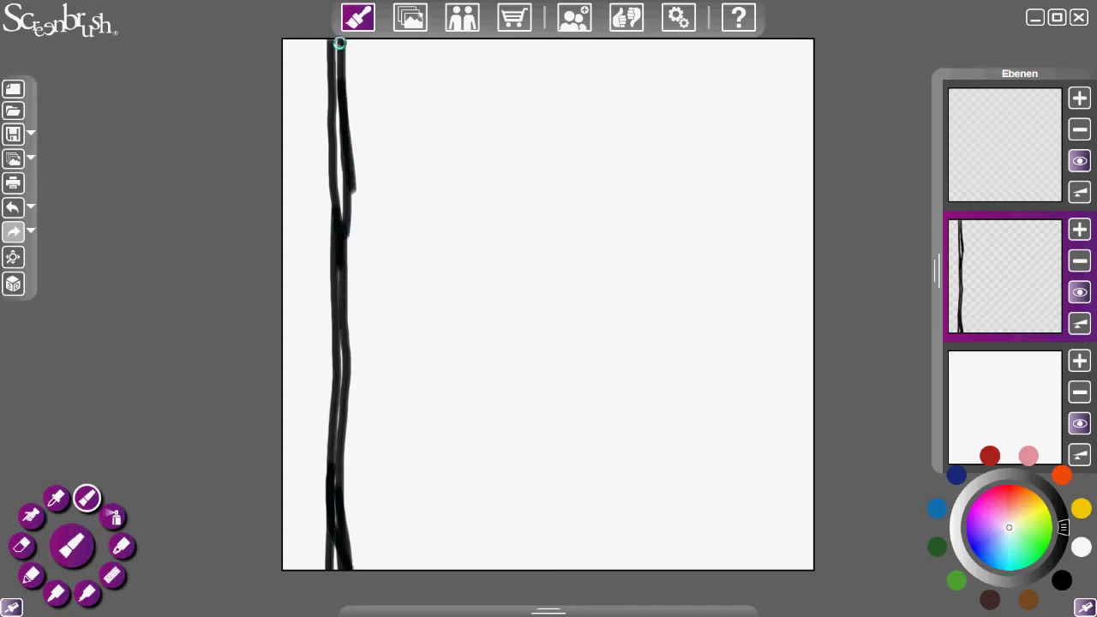
{"action": "mouse_move", "coordinate": [338, 123]}
{"action": "left_mouse_down"}
{"action": "mouse_move", "coordinate": [343, 215]}
{"action": "mouse_move", "coordinate": [335, 37]}
{"action": "mouse_move", "coordinate": [344, 321]}
{"action": "left_mouse_up"}
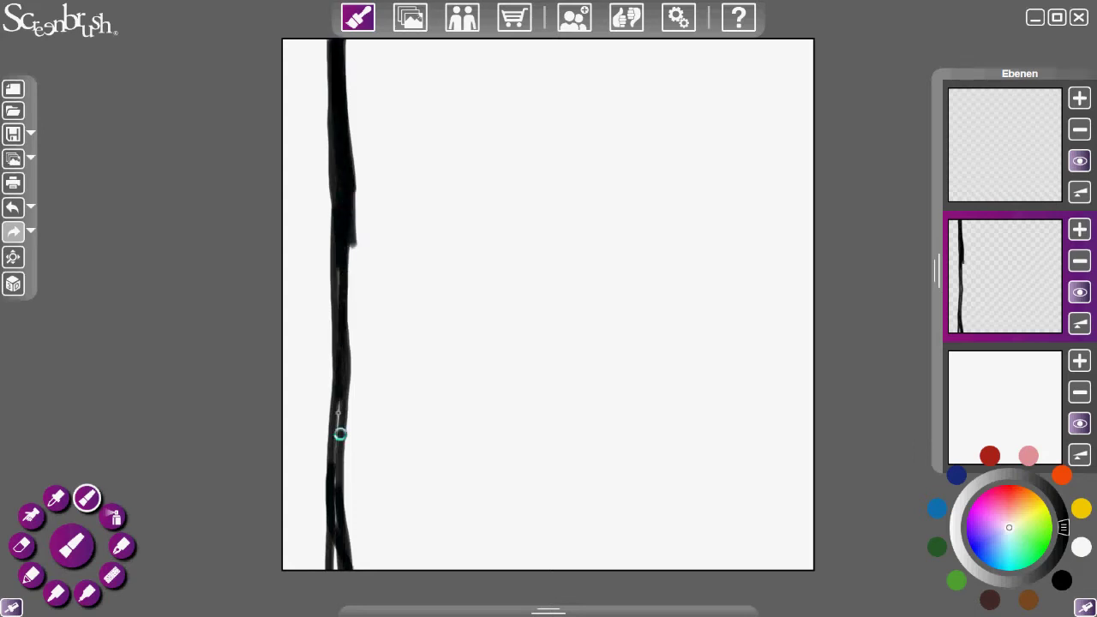
{"action": "left_click_drag", "start_coordinate": [349, 241], "coordinate": [350, 568]}
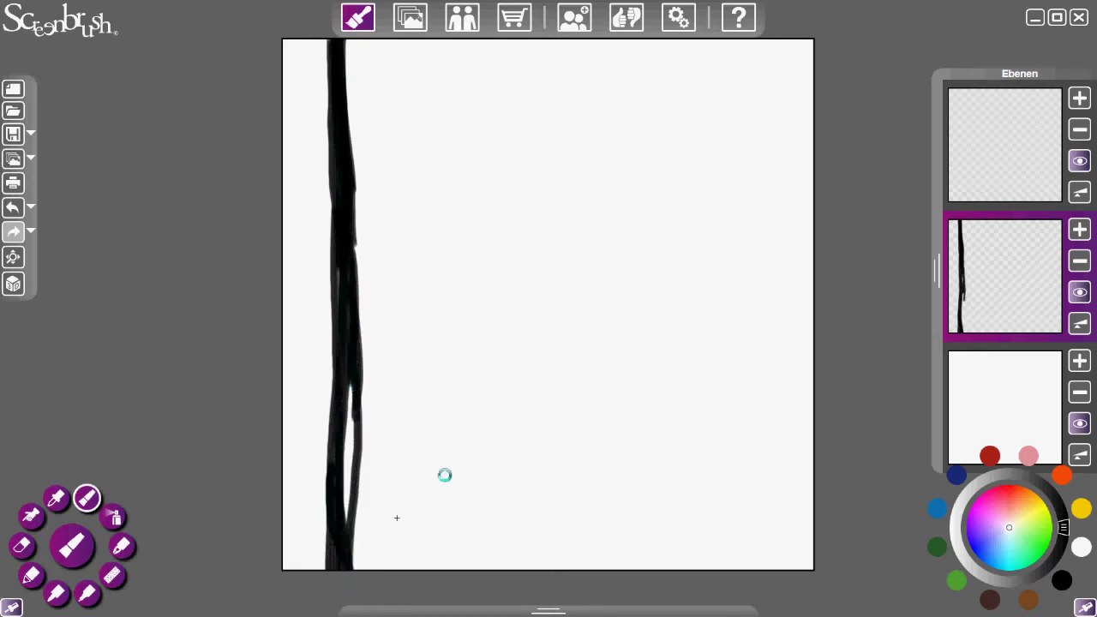
- Start a second black trunk at the canvas's middle and widen the left trunk, filling its remaining gaps
{"action": "left_click_drag", "start_coordinate": [534, 132], "coordinate": [530, 573]}
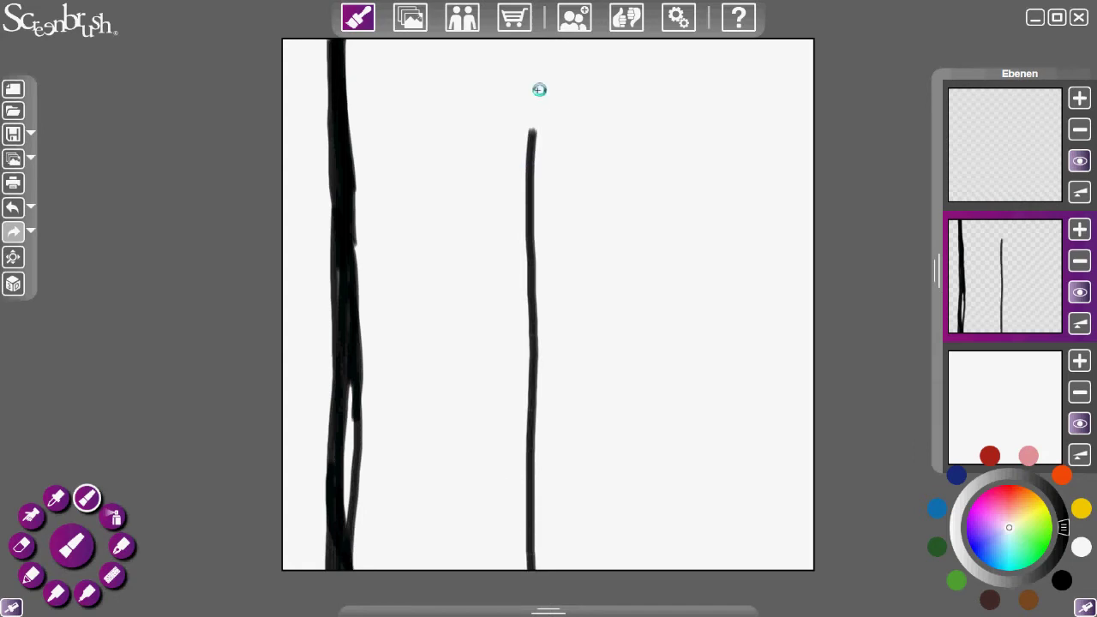
{"action": "mouse_move", "coordinate": [534, 53]}
{"action": "left_mouse_down"}
{"action": "mouse_move", "coordinate": [534, 463]}
{"action": "mouse_move", "coordinate": [548, 561]}
{"action": "mouse_move", "coordinate": [539, 591]}
{"action": "left_mouse_up"}
{"action": "left_click_drag", "start_coordinate": [356, 234], "coordinate": [348, 574]}
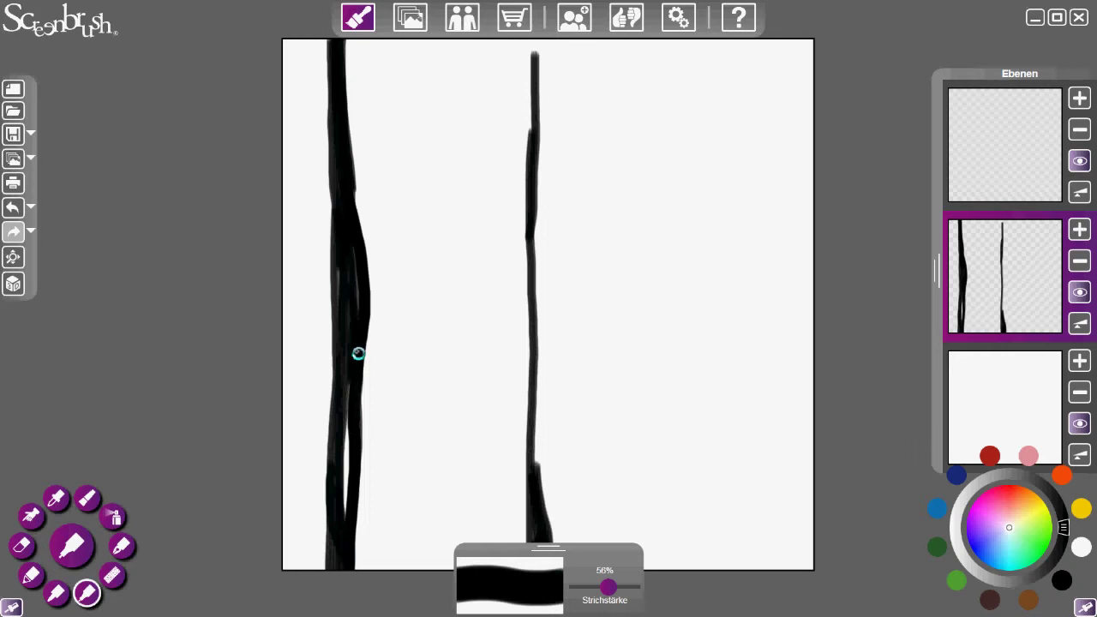
{"action": "left_click_drag", "start_coordinate": [344, 534], "coordinate": [342, 566]}
{"action": "left_click_drag", "start_coordinate": [340, 354], "coordinate": [342, 191]}
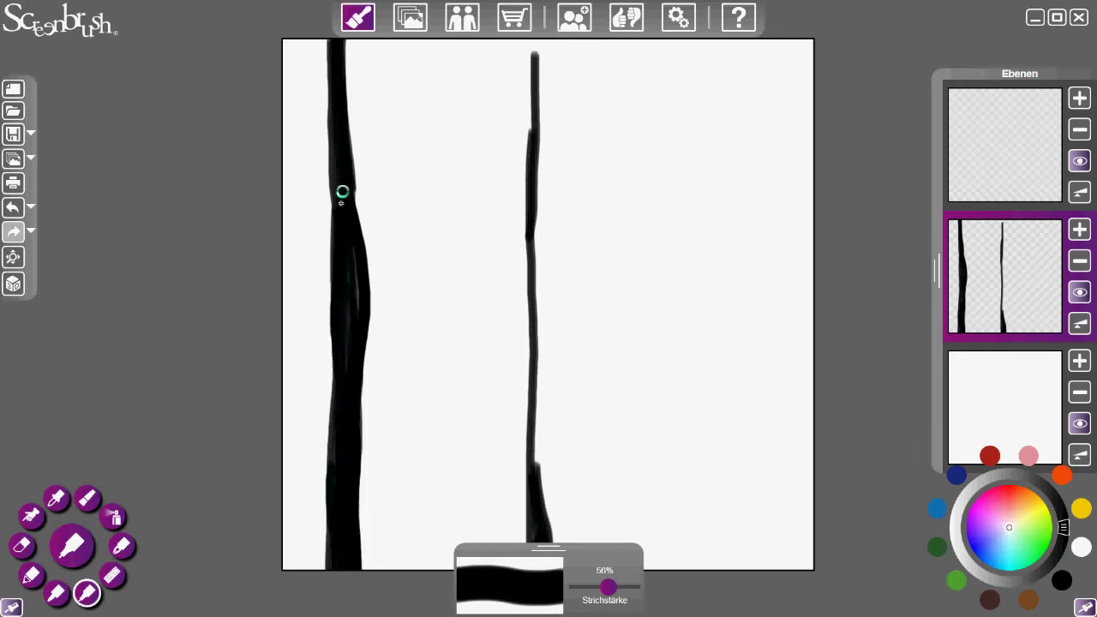
{"action": "left_click_drag", "start_coordinate": [348, 75], "coordinate": [348, 163]}
- Thicken the middle trunk with long overlapping black strokes from the canvas's upper edge to its lower edge
{"action": "left_click_drag", "start_coordinate": [544, 53], "coordinate": [537, 581]}
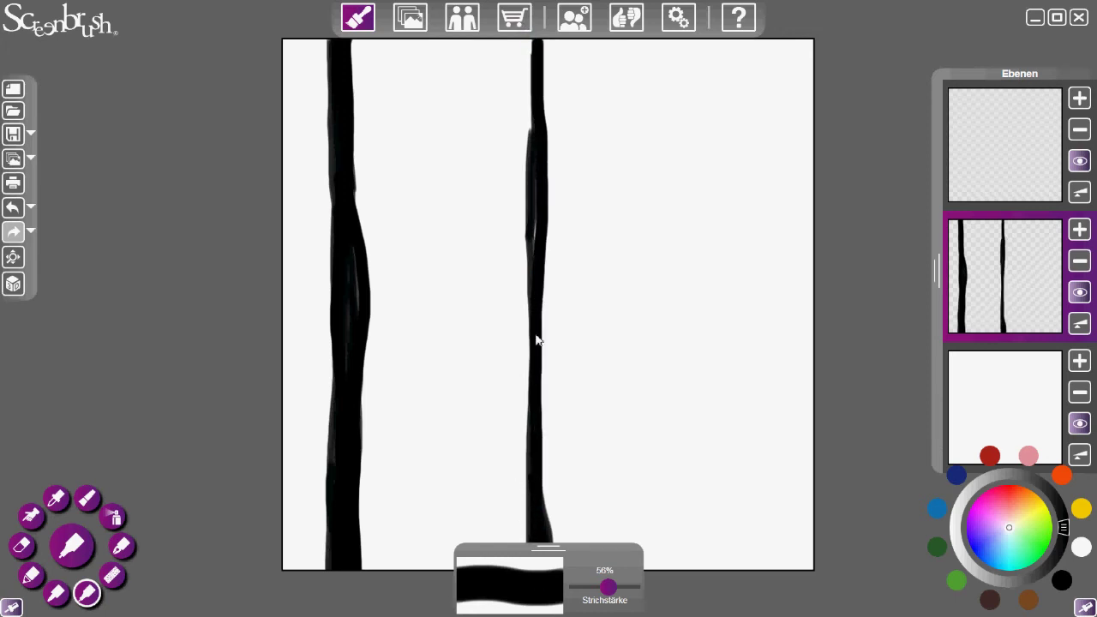
{"action": "left_click_drag", "start_coordinate": [550, 538], "coordinate": [544, 243]}
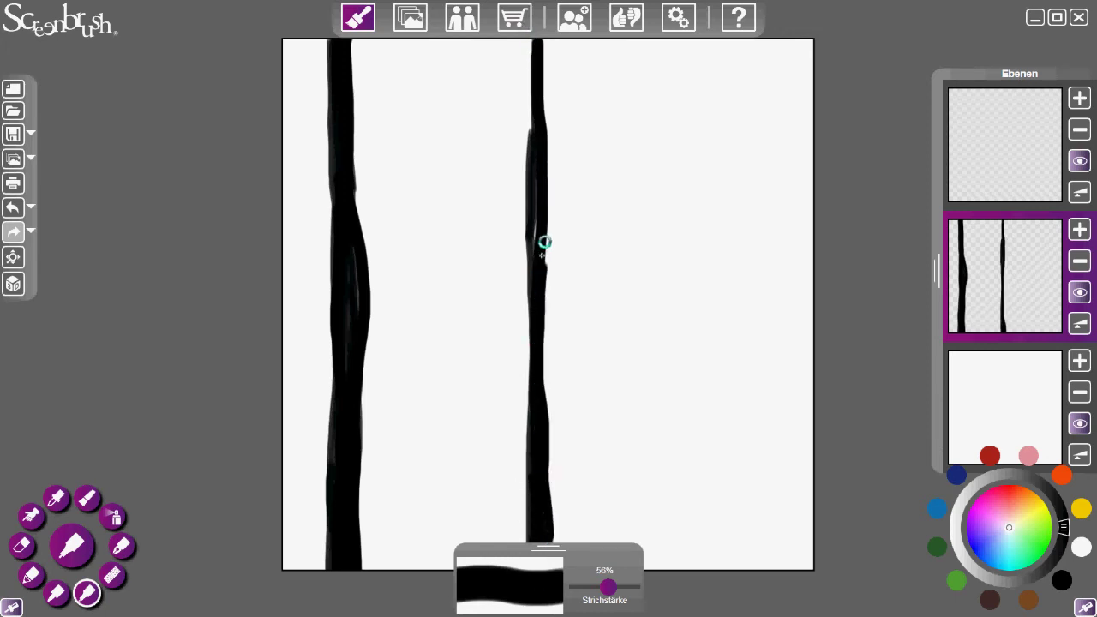
{"action": "left_click_drag", "start_coordinate": [549, 53], "coordinate": [558, 497]}
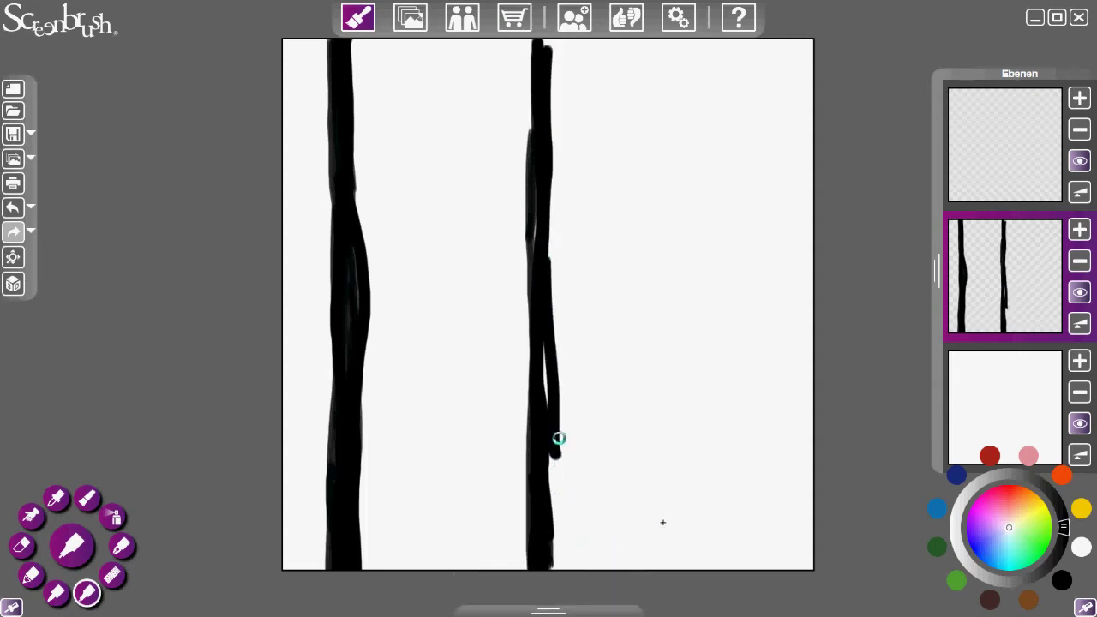
{"action": "left_click_drag", "start_coordinate": [551, 418], "coordinate": [565, 566]}
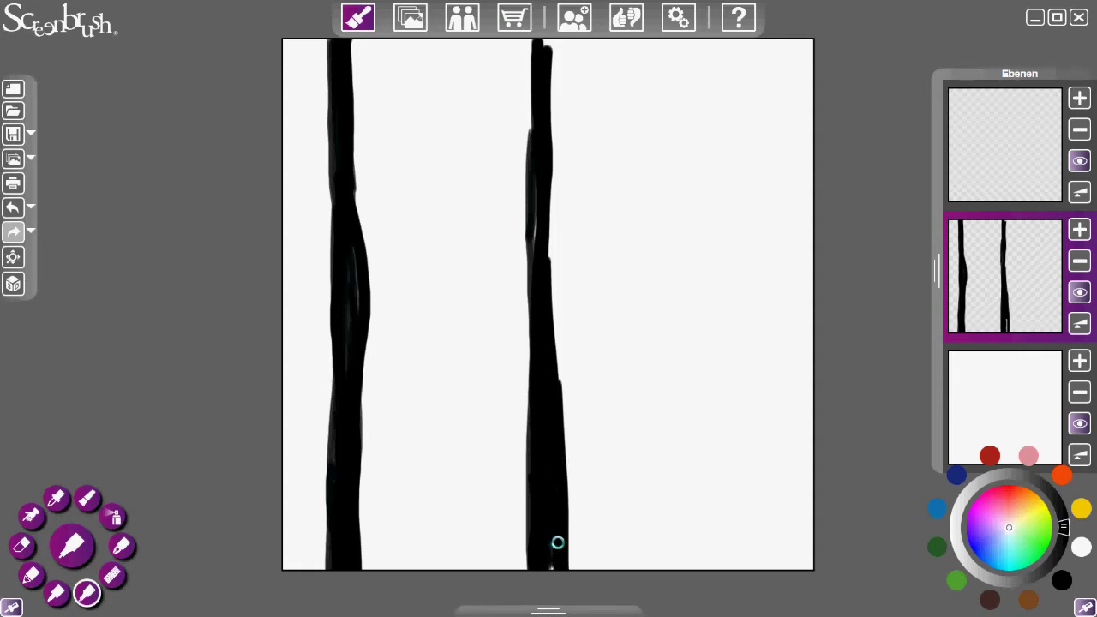
{"action": "left_click_drag", "start_coordinate": [551, 276], "coordinate": [551, 41]}
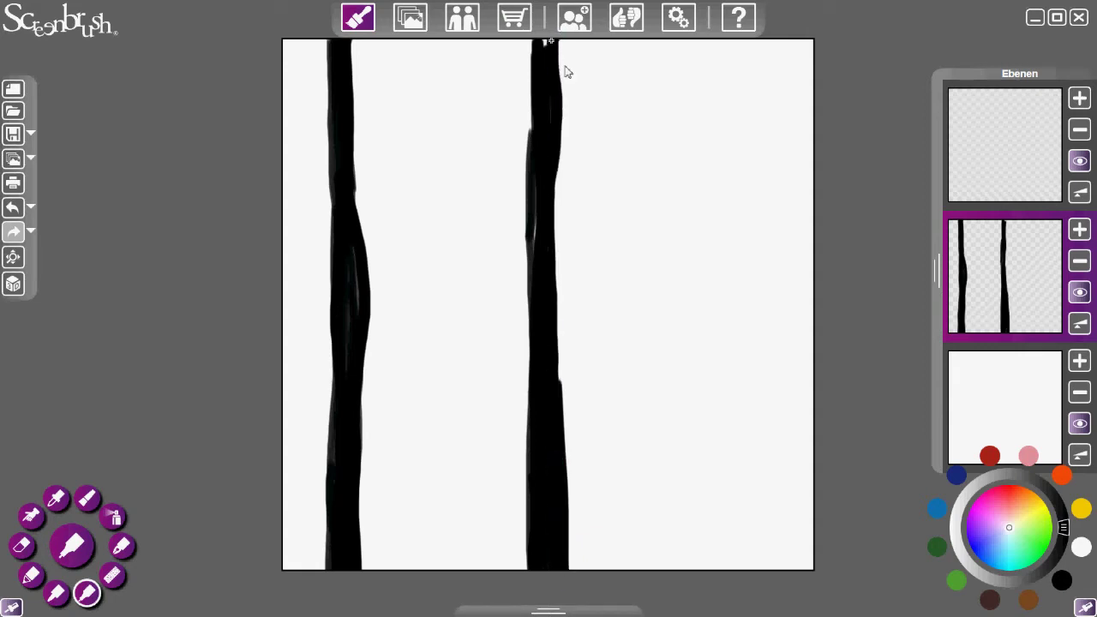
- Paint a third thick black trunk at the canvas's right, building up its width over the full height
{"action": "mouse_move", "coordinate": [727, 113]}
{"action": "left_mouse_down"}
{"action": "mouse_move", "coordinate": [745, 569]}
{"action": "mouse_move", "coordinate": [722, 289]}
{"action": "mouse_move", "coordinate": [724, 39]}
{"action": "left_mouse_up"}
{"action": "left_click_drag", "start_coordinate": [733, 126], "coordinate": [724, 125]}
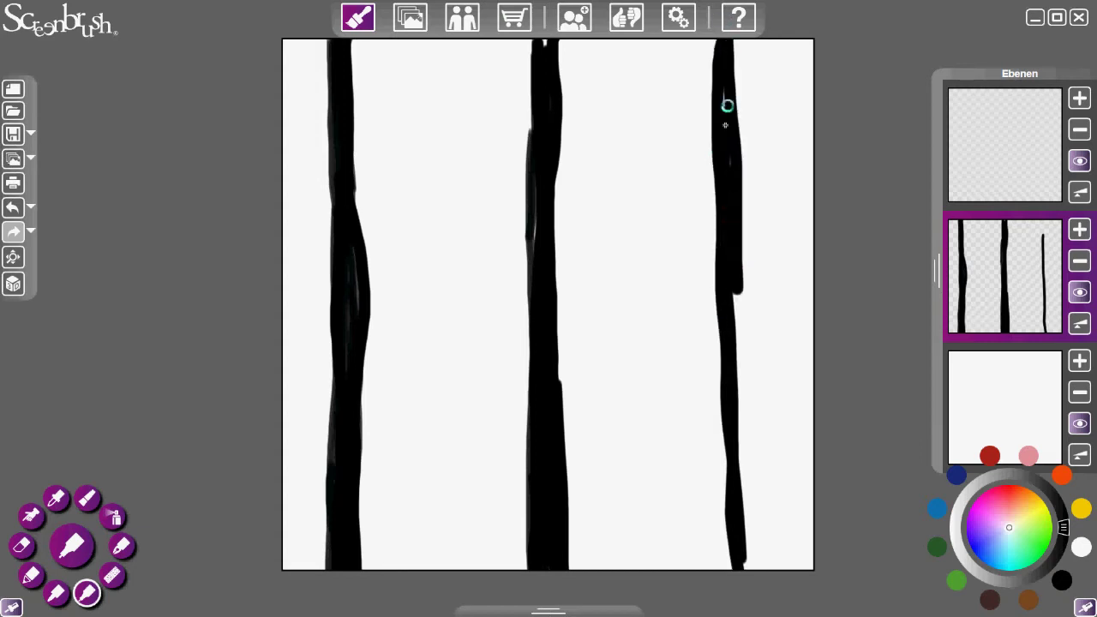
{"action": "left_click", "coordinate": [737, 18]}
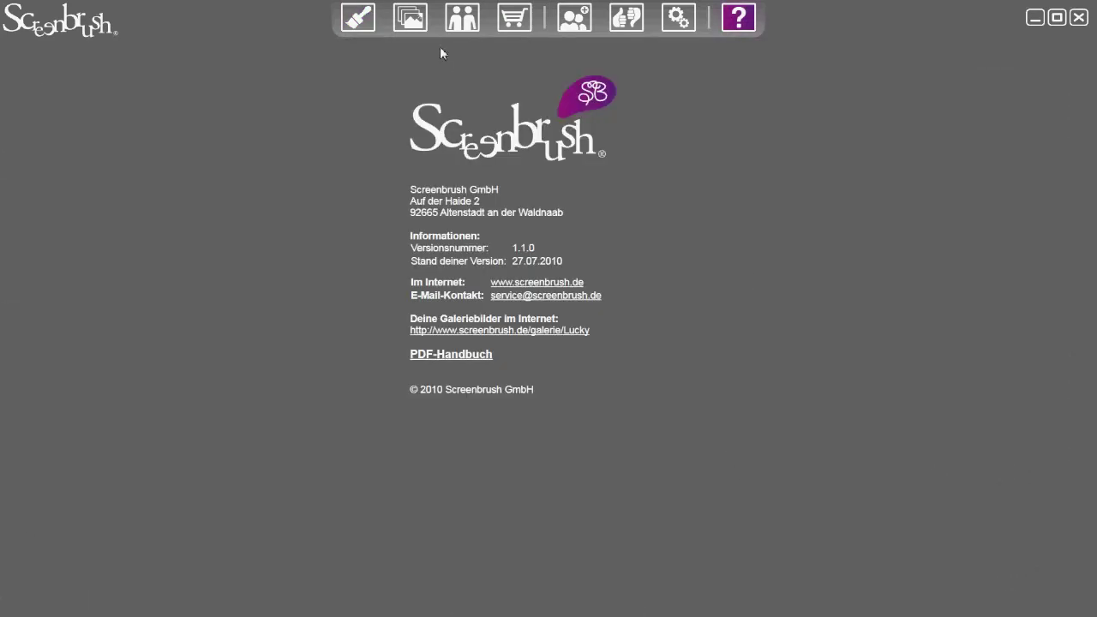
{"action": "left_click", "coordinate": [358, 18]}
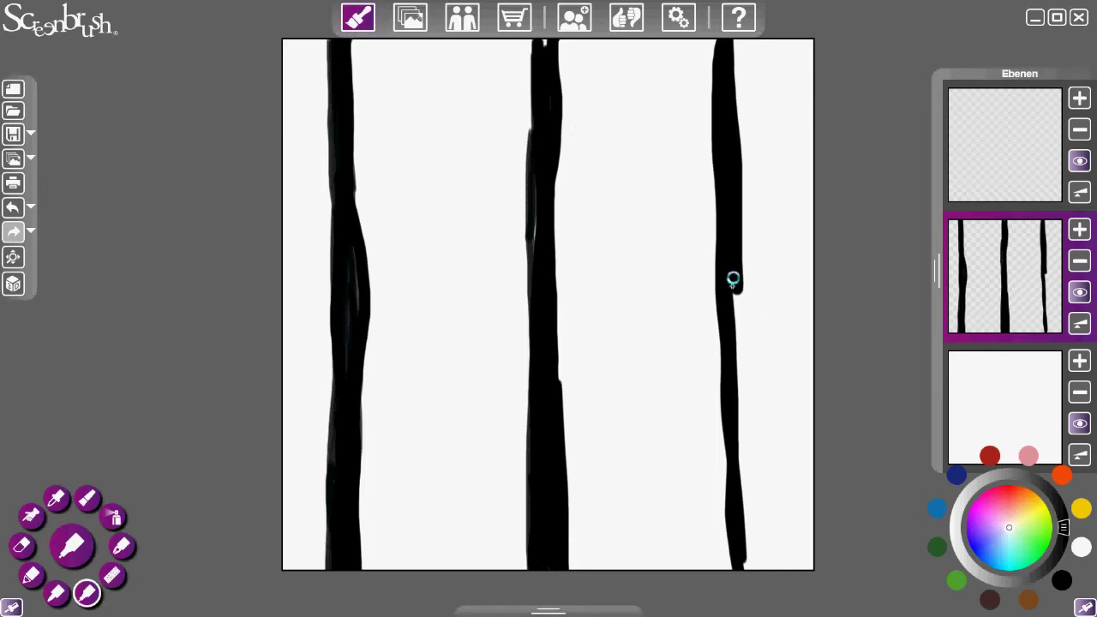
{"action": "left_click_drag", "start_coordinate": [741, 396], "coordinate": [736, 309]}
{"action": "mouse_move", "coordinate": [741, 366]}
{"action": "left_mouse_down"}
{"action": "mouse_move", "coordinate": [746, 351]}
{"action": "mouse_move", "coordinate": [733, 465]}
{"action": "left_mouse_up"}
{"action": "left_click_drag", "start_coordinate": [741, 292], "coordinate": [745, 380]}
- Draw five thin, shorter black trunks: two on each side of the middle trunk and one right of the right trunk
{"action": "left_click_drag", "start_coordinate": [645, 304], "coordinate": [663, 611]}
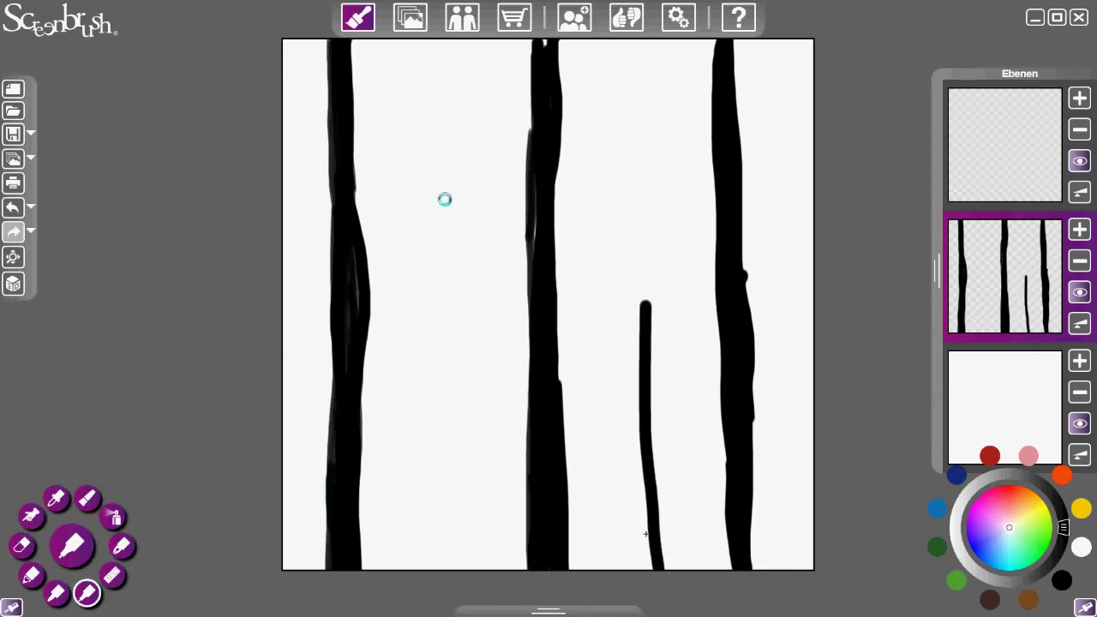
{"action": "left_click_drag", "start_coordinate": [427, 147], "coordinate": [439, 591]}
{"action": "left_click_drag", "start_coordinate": [476, 233], "coordinate": [507, 612]}
{"action": "left_click_drag", "start_coordinate": [606, 237], "coordinate": [623, 600]}
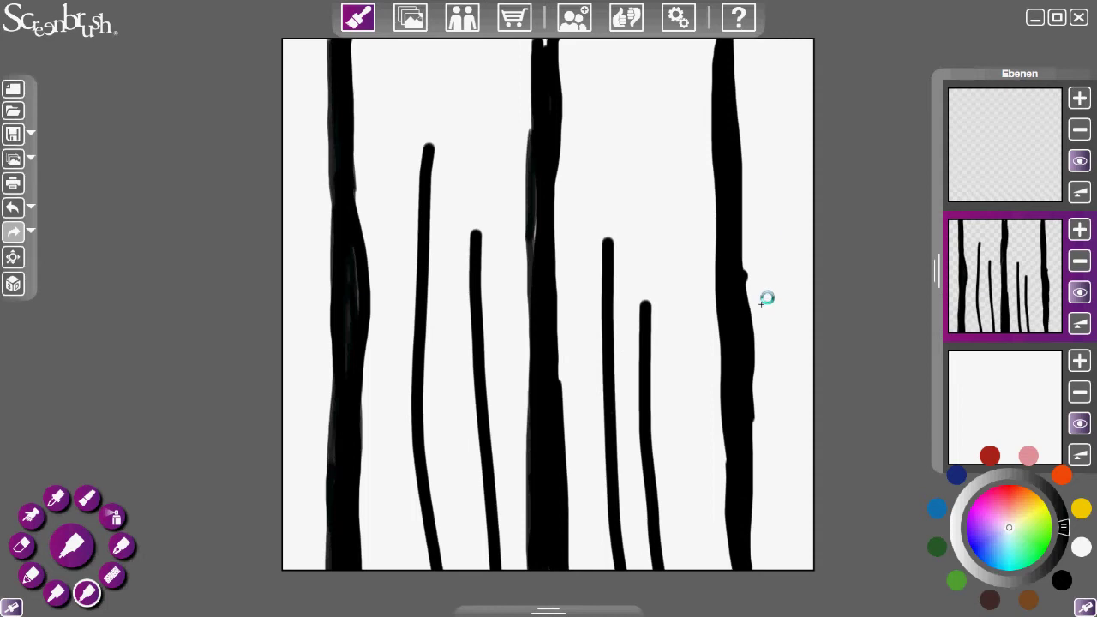
{"action": "left_click_drag", "start_coordinate": [772, 212], "coordinate": [781, 588]}
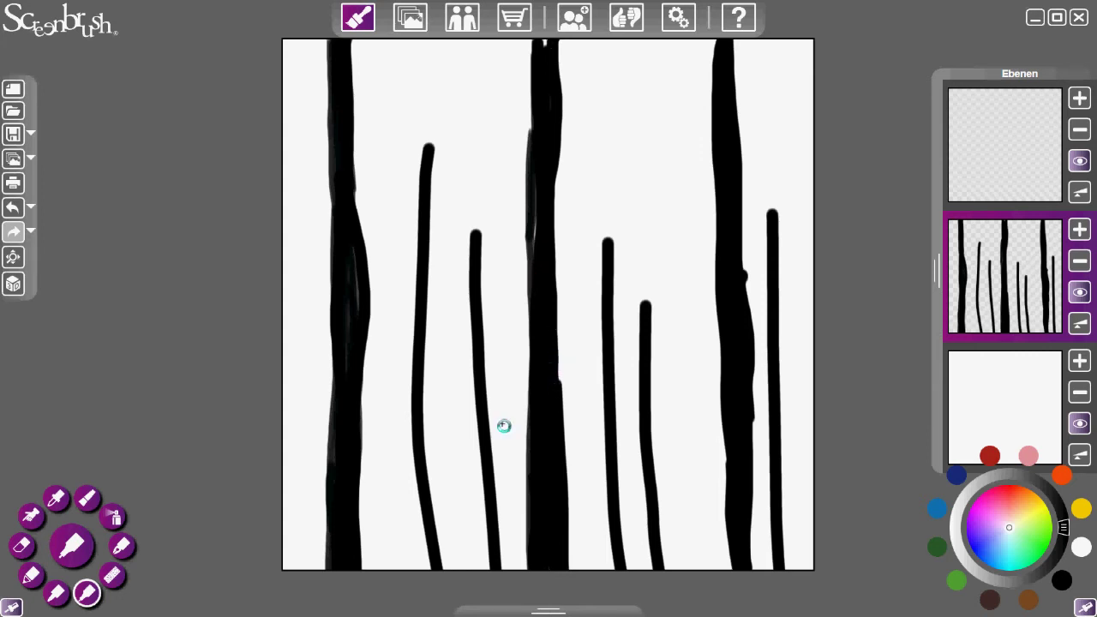
- Set up the smudge tool with 100% stroke width (Strichstärke) and 100% pressure (Druck)
{"action": "left_click", "coordinate": [31, 515]}
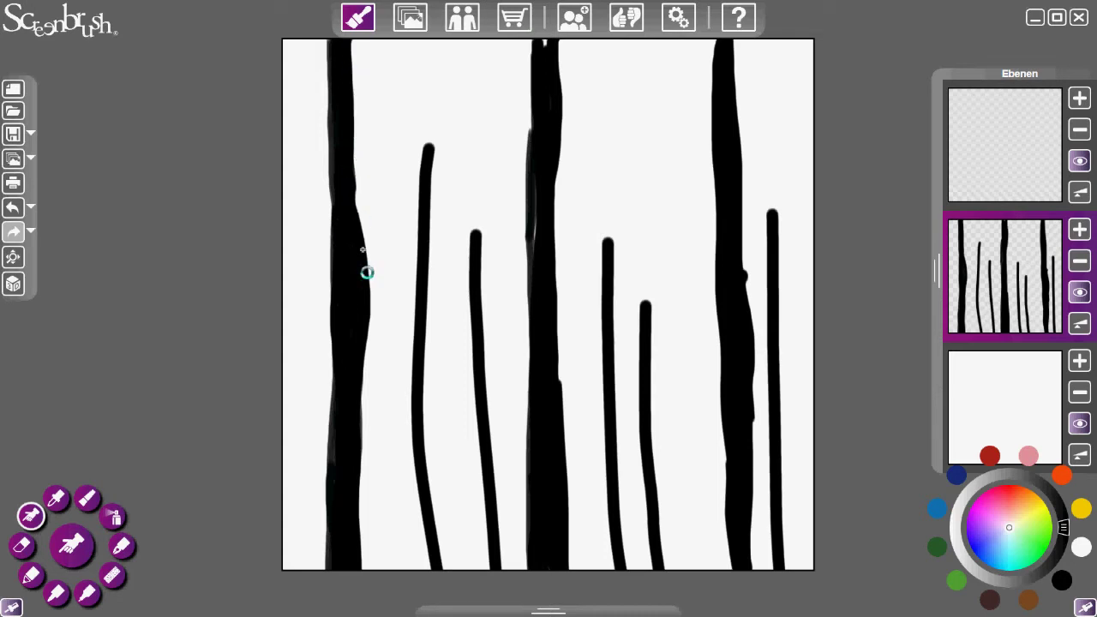
{"action": "left_click", "coordinate": [553, 610]}
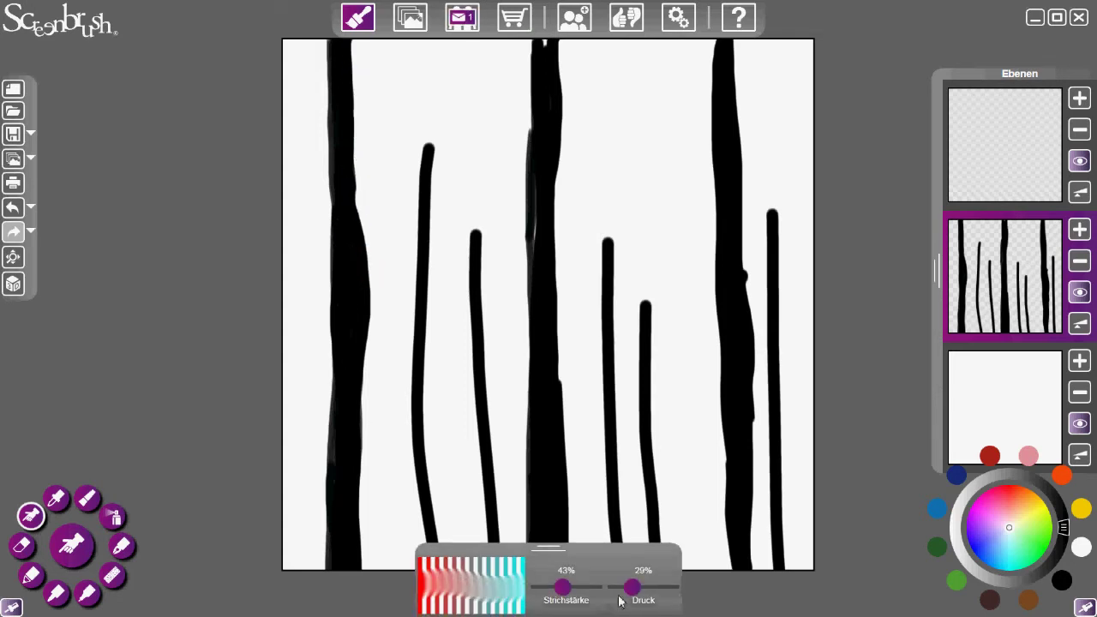
{"action": "left_click_drag", "start_coordinate": [580, 597], "coordinate": [623, 598]}
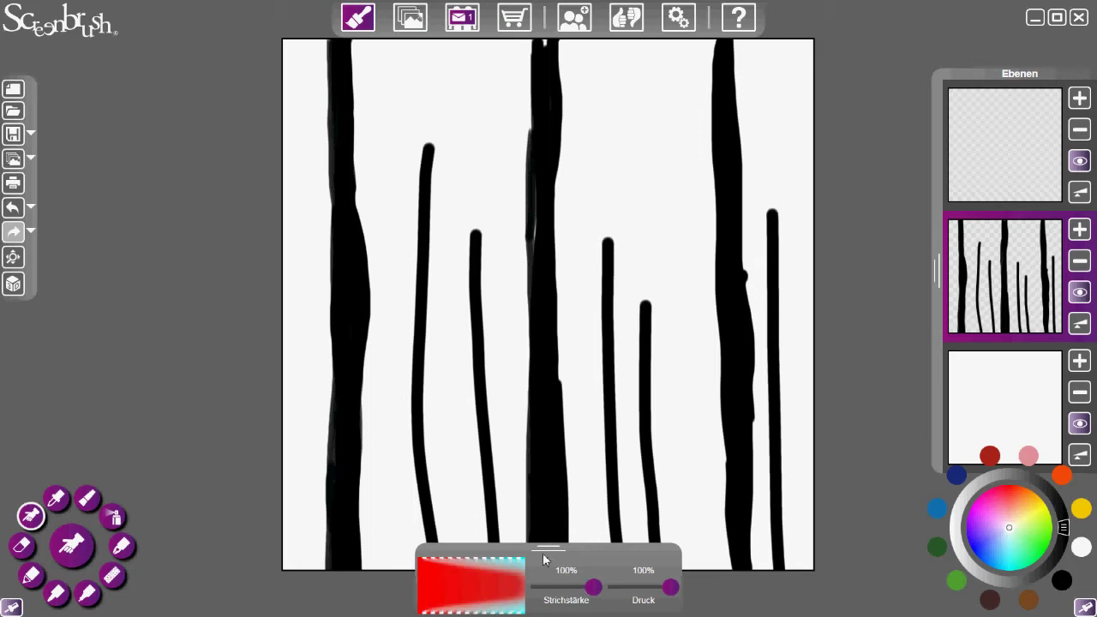
- Smudge both edges of the thick left trunk into a jagged, bark-like outline with small branch stubs
{"action": "mouse_move", "coordinate": [345, 490]}
{"action": "left_mouse_down"}
{"action": "mouse_move", "coordinate": [343, 602]}
{"action": "mouse_move", "coordinate": [325, 49]}
{"action": "mouse_move", "coordinate": [336, 527]}
{"action": "left_mouse_up"}
{"action": "mouse_move", "coordinate": [324, 456]}
{"action": "left_mouse_down"}
{"action": "mouse_move", "coordinate": [318, 274]}
{"action": "mouse_move", "coordinate": [332, 317]}
{"action": "mouse_move", "coordinate": [314, 150]}
{"action": "mouse_move", "coordinate": [336, 254]}
{"action": "mouse_move", "coordinate": [327, 92]}
{"action": "left_mouse_up"}
{"action": "mouse_move", "coordinate": [326, 41]}
{"action": "left_mouse_down"}
{"action": "mouse_move", "coordinate": [320, 71]}
{"action": "mouse_move", "coordinate": [366, 83]}
{"action": "left_mouse_up"}
{"action": "mouse_move", "coordinate": [385, 244]}
{"action": "left_mouse_down"}
{"action": "mouse_move", "coordinate": [385, 288]}
{"action": "mouse_move", "coordinate": [366, 275]}
{"action": "mouse_move", "coordinate": [357, 561]}
{"action": "left_mouse_up"}
- Smudge the two thin trunks between the left and middle trunks into pointed tips and ragged edges
{"action": "left_click_drag", "start_coordinate": [409, 174], "coordinate": [414, 273]}
{"action": "left_click_drag", "start_coordinate": [428, 171], "coordinate": [422, 89]}
{"action": "mouse_move", "coordinate": [428, 151]}
{"action": "left_mouse_down"}
{"action": "mouse_move", "coordinate": [421, 44]}
{"action": "mouse_move", "coordinate": [423, 269]}
{"action": "mouse_move", "coordinate": [409, 431]}
{"action": "mouse_move", "coordinate": [420, 542]}
{"action": "left_mouse_up"}
{"action": "mouse_move", "coordinate": [479, 263]}
{"action": "left_mouse_down"}
{"action": "mouse_move", "coordinate": [479, 179]}
{"action": "mouse_move", "coordinate": [477, 490]}
{"action": "mouse_move", "coordinate": [486, 463]}
{"action": "mouse_move", "coordinate": [489, 538]}
{"action": "left_mouse_up"}
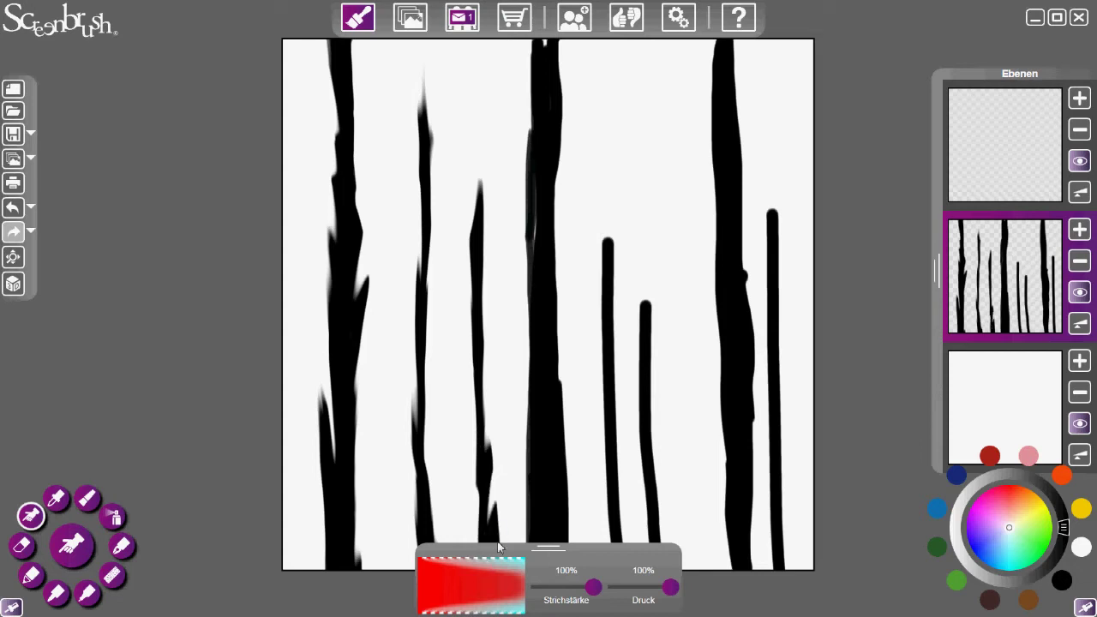
- Smudge both edges of the thick middle trunk into an irregular, jagged outline along its full height
{"action": "left_click_drag", "start_coordinate": [525, 311], "coordinate": [540, 405]}
{"action": "left_click_drag", "start_coordinate": [526, 367], "coordinate": [539, 555]}
{"action": "left_click_drag", "start_coordinate": [525, 478], "coordinate": [530, 538]}
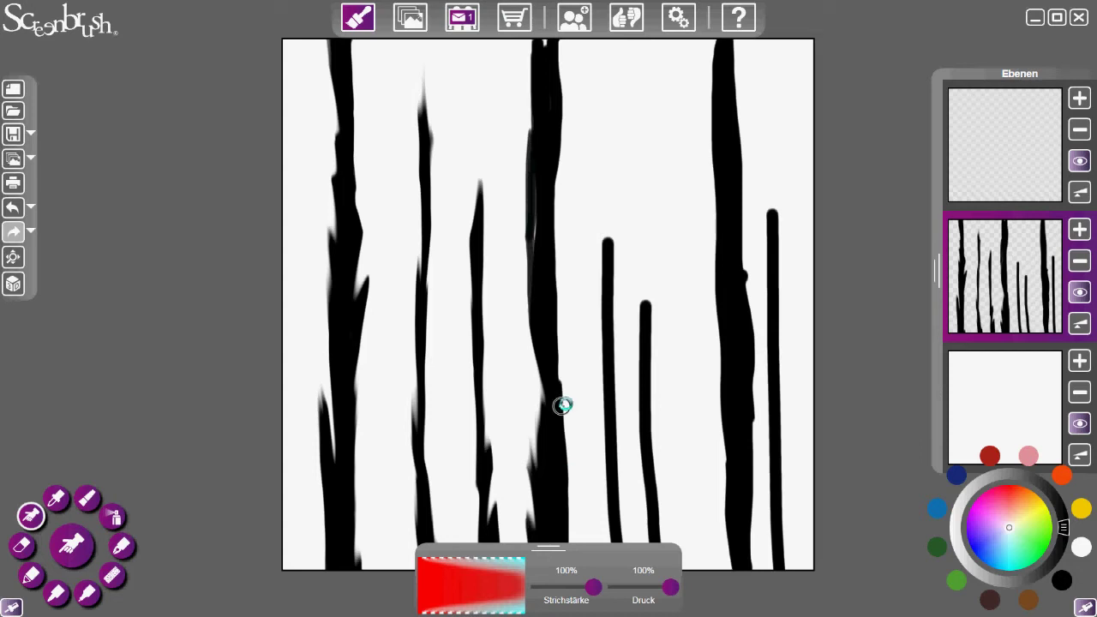
{"action": "left_click_drag", "start_coordinate": [564, 434], "coordinate": [561, 584]}
{"action": "mouse_move", "coordinate": [564, 215]}
{"action": "left_mouse_down"}
{"action": "mouse_move", "coordinate": [537, 215]}
{"action": "mouse_move", "coordinate": [526, 266]}
{"action": "mouse_move", "coordinate": [528, 115]}
{"action": "mouse_move", "coordinate": [514, 83]}
{"action": "mouse_move", "coordinate": [525, 120]}
{"action": "mouse_move", "coordinate": [553, 134]}
{"action": "mouse_move", "coordinate": [551, 223]}
{"action": "mouse_move", "coordinate": [514, 42]}
{"action": "mouse_move", "coordinate": [541, 327]}
{"action": "mouse_move", "coordinate": [563, 399]}
{"action": "mouse_move", "coordinate": [564, 521]}
{"action": "left_mouse_up"}
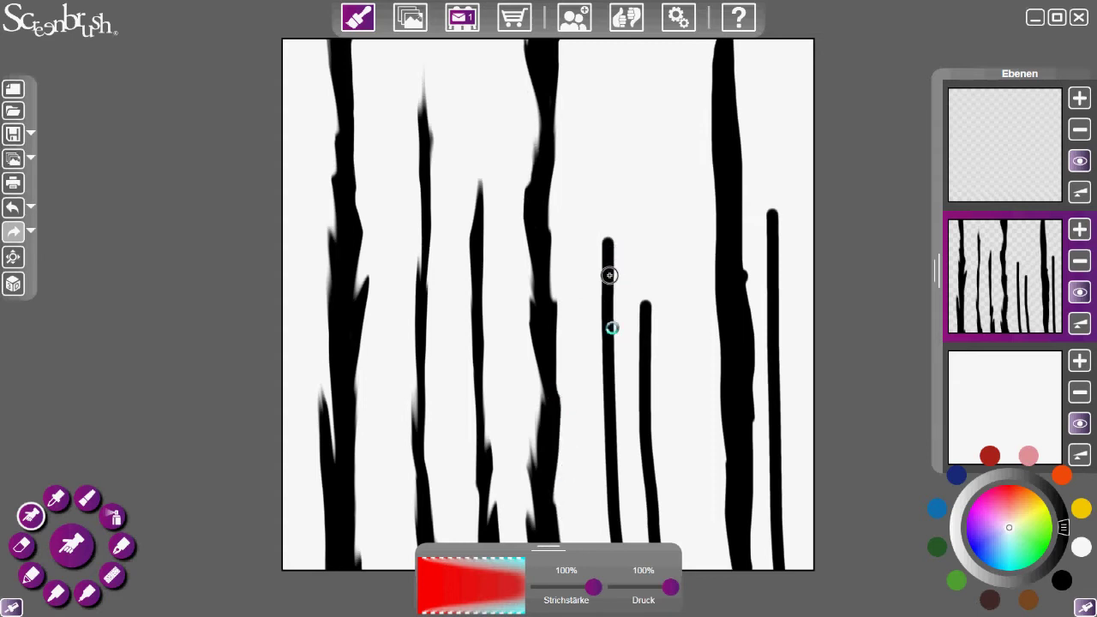
- Smudge the two thin trunks between the middle and right trunks into taller pointed tips and ragged edges
{"action": "left_click_drag", "start_coordinate": [611, 329], "coordinate": [596, 40]}
{"action": "mouse_move", "coordinate": [607, 343]}
{"action": "left_mouse_down"}
{"action": "mouse_move", "coordinate": [588, 123]}
{"action": "mouse_move", "coordinate": [606, 71]}
{"action": "left_mouse_up"}
{"action": "left_click_drag", "start_coordinate": [633, 351], "coordinate": [604, 522]}
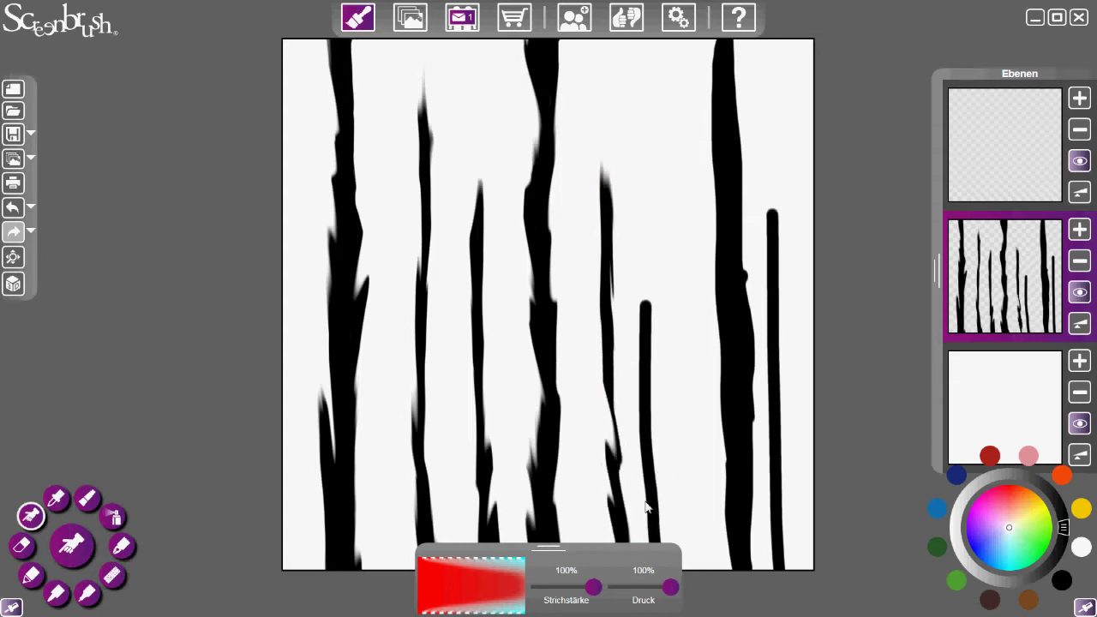
{"action": "left_click_drag", "start_coordinate": [653, 381], "coordinate": [640, 150]}
{"action": "left_click_drag", "start_coordinate": [656, 312], "coordinate": [645, 161]}
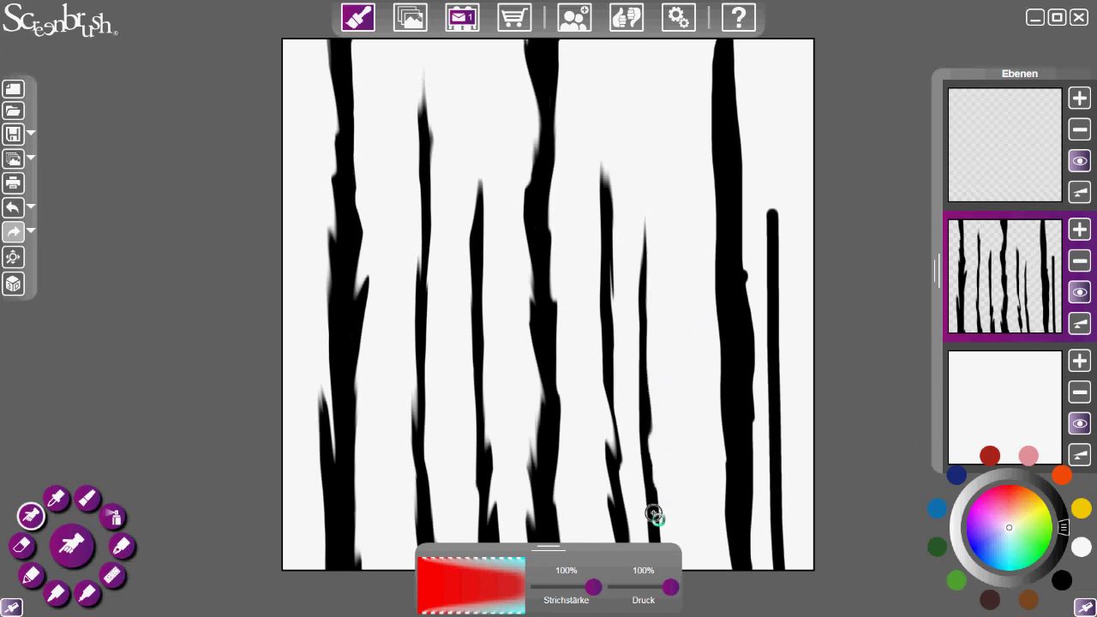
- Smudge the thick right trunk and the thin trunk beside it into jagged, tapered shapes
{"action": "left_click_drag", "start_coordinate": [724, 185], "coordinate": [700, 49]}
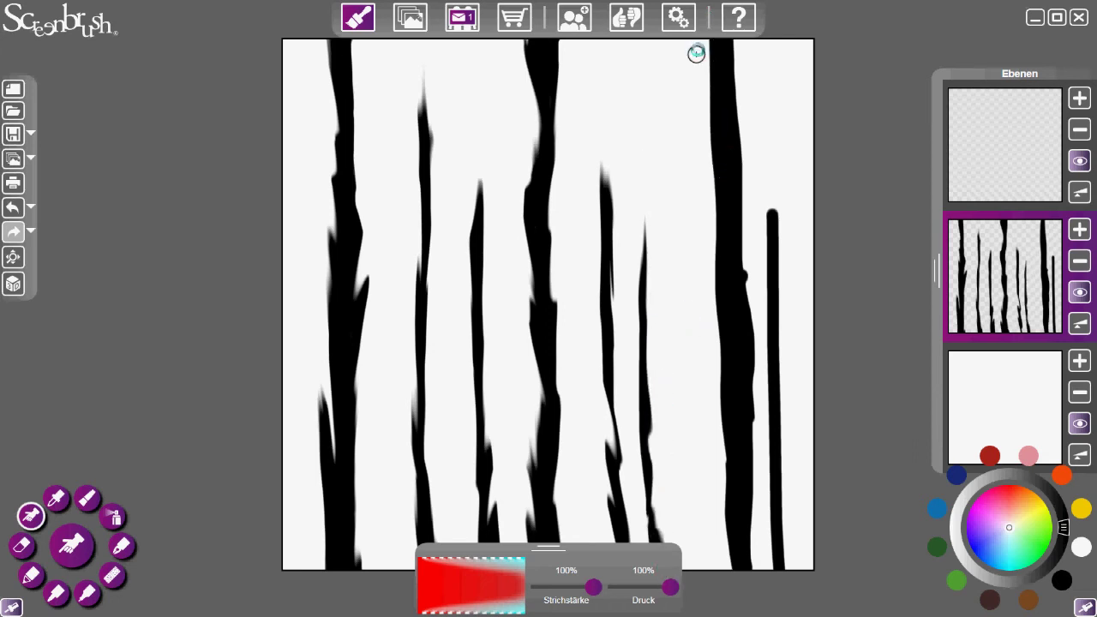
{"action": "left_click_drag", "start_coordinate": [715, 162], "coordinate": [702, 102]}
{"action": "mouse_move", "coordinate": [712, 175]}
{"action": "left_mouse_down"}
{"action": "mouse_move", "coordinate": [707, 299]}
{"action": "mouse_move", "coordinate": [724, 447]}
{"action": "mouse_move", "coordinate": [746, 308]}
{"action": "mouse_move", "coordinate": [759, 399]}
{"action": "mouse_move", "coordinate": [746, 561]}
{"action": "left_mouse_up"}
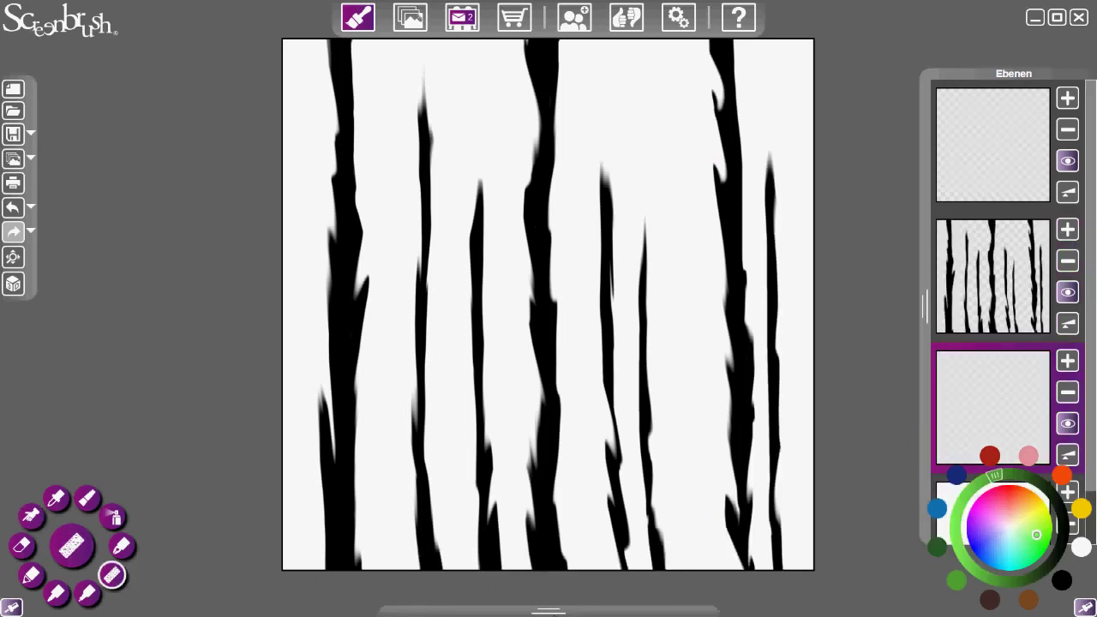
- Paint a light green, bumpy ground strip across the canvas's lower edge on the layer behind the trunks
{"action": "mouse_move", "coordinate": [297, 529]}
{"action": "left_mouse_down"}
{"action": "mouse_move", "coordinate": [305, 566]}
{"action": "mouse_move", "coordinate": [299, 502]}
{"action": "mouse_move", "coordinate": [376, 539]}
{"action": "mouse_move", "coordinate": [424, 496]}
{"action": "mouse_move", "coordinate": [463, 532]}
{"action": "mouse_move", "coordinate": [505, 540]}
{"action": "mouse_move", "coordinate": [557, 519]}
{"action": "mouse_move", "coordinate": [811, 545]}
{"action": "mouse_move", "coordinate": [808, 516]}
{"action": "mouse_move", "coordinate": [739, 509]}
{"action": "mouse_move", "coordinate": [673, 536]}
{"action": "left_mouse_up"}
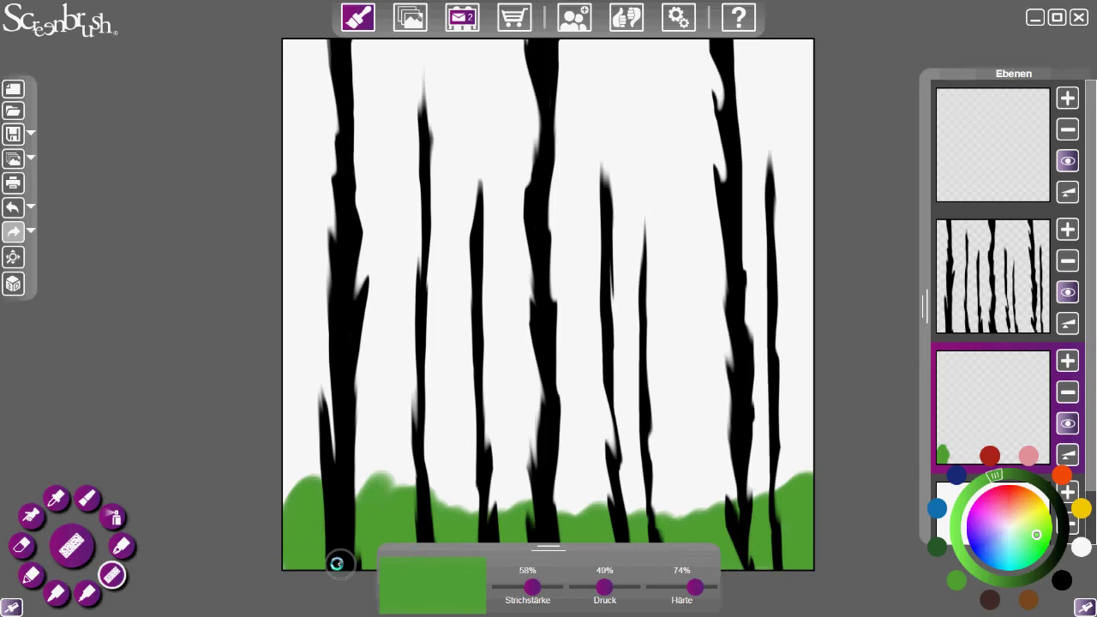
{"action": "mouse_move", "coordinate": [288, 537]}
{"action": "left_mouse_down"}
{"action": "mouse_move", "coordinate": [313, 456]}
{"action": "mouse_move", "coordinate": [342, 446]}
{"action": "mouse_move", "coordinate": [369, 482]}
{"action": "mouse_move", "coordinate": [456, 476]}
{"action": "mouse_move", "coordinate": [512, 491]}
{"action": "mouse_move", "coordinate": [683, 497]}
{"action": "mouse_move", "coordinate": [864, 487]}
{"action": "left_mouse_up"}
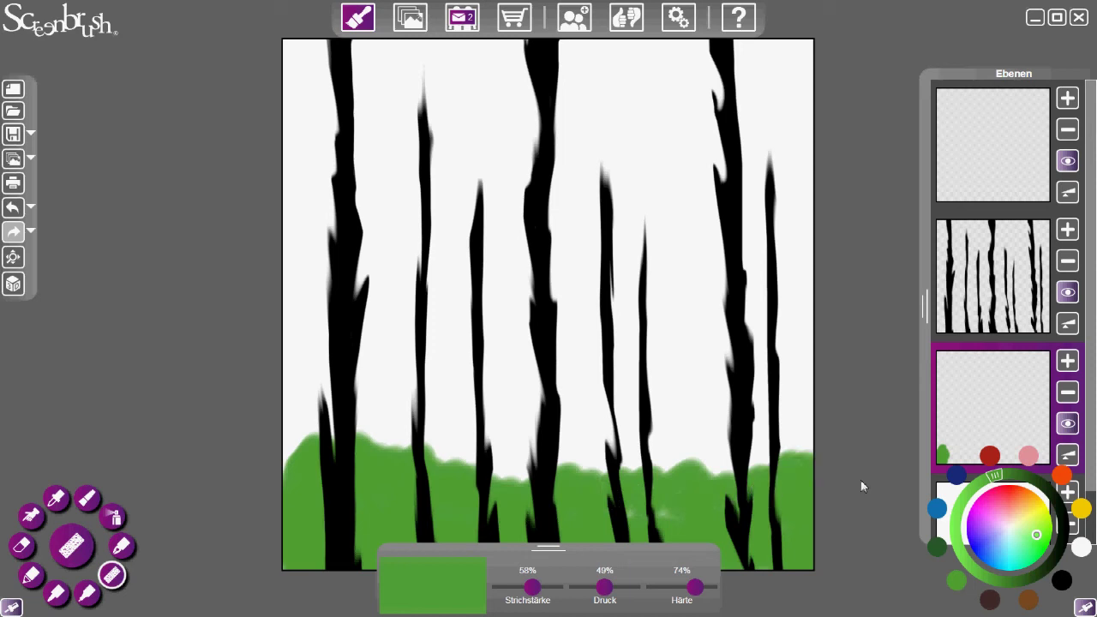
- Paint a dark green band of bushes across the canvas directly above the light green ground
{"action": "left_click", "coordinate": [937, 550]}
{"action": "mouse_move", "coordinate": [801, 398]}
{"action": "left_mouse_down"}
{"action": "mouse_move", "coordinate": [789, 445]}
{"action": "mouse_move", "coordinate": [737, 455]}
{"action": "mouse_move", "coordinate": [760, 453]}
{"action": "mouse_move", "coordinate": [673, 446]}
{"action": "mouse_move", "coordinate": [590, 458]}
{"action": "mouse_move", "coordinate": [565, 444]}
{"action": "mouse_move", "coordinate": [531, 456]}
{"action": "mouse_move", "coordinate": [509, 437]}
{"action": "mouse_move", "coordinate": [374, 426]}
{"action": "mouse_move", "coordinate": [385, 440]}
{"action": "mouse_move", "coordinate": [277, 446]}
{"action": "mouse_move", "coordinate": [295, 425]}
{"action": "mouse_move", "coordinate": [292, 400]}
{"action": "mouse_move", "coordinate": [315, 377]}
{"action": "mouse_move", "coordinate": [343, 412]}
{"action": "mouse_move", "coordinate": [404, 414]}
{"action": "mouse_move", "coordinate": [480, 396]}
{"action": "mouse_move", "coordinate": [470, 385]}
{"action": "mouse_move", "coordinate": [509, 416]}
{"action": "mouse_move", "coordinate": [542, 418]}
{"action": "mouse_move", "coordinate": [487, 420]}
{"action": "mouse_move", "coordinate": [588, 428]}
{"action": "mouse_move", "coordinate": [713, 405]}
{"action": "mouse_move", "coordinate": [814, 436]}
{"action": "mouse_move", "coordinate": [727, 406]}
{"action": "mouse_move", "coordinate": [563, 435]}
{"action": "mouse_move", "coordinate": [485, 402]}
{"action": "mouse_move", "coordinate": [287, 374]}
{"action": "mouse_move", "coordinate": [326, 385]}
{"action": "mouse_move", "coordinate": [403, 363]}
{"action": "mouse_move", "coordinate": [480, 382]}
{"action": "mouse_move", "coordinate": [578, 366]}
{"action": "mouse_move", "coordinate": [763, 392]}
{"action": "mouse_move", "coordinate": [793, 381]}
{"action": "mouse_move", "coordinate": [773, 372]}
{"action": "mouse_move", "coordinate": [634, 385]}
{"action": "left_mouse_up"}
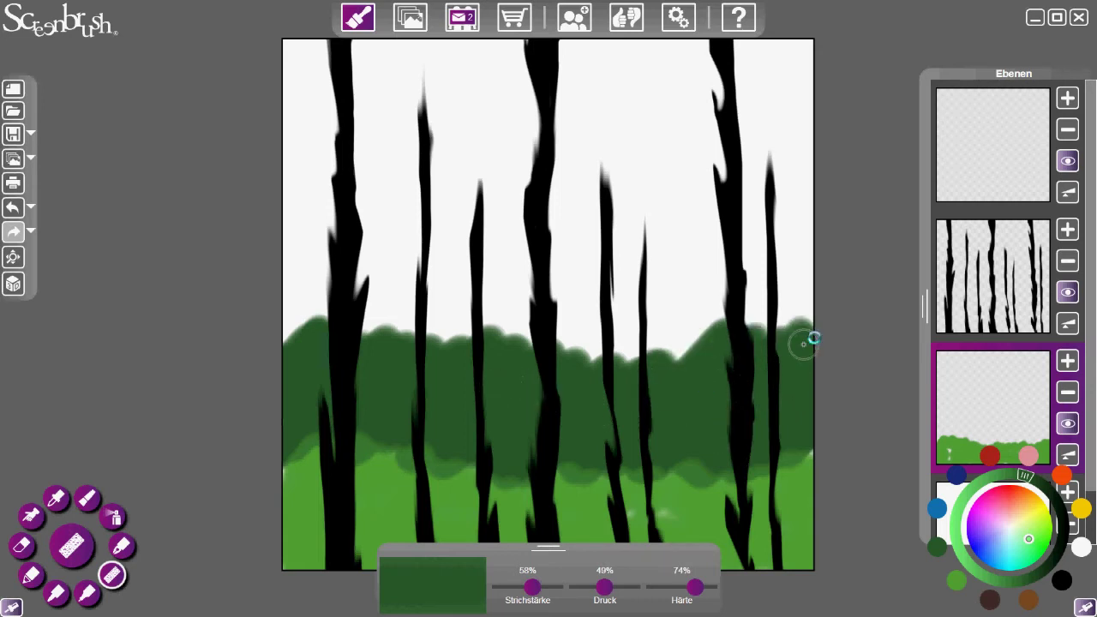
{"action": "mouse_move", "coordinate": [773, 332]}
{"action": "left_mouse_down"}
{"action": "mouse_move", "coordinate": [797, 314]}
{"action": "mouse_move", "coordinate": [676, 343]}
{"action": "mouse_move", "coordinate": [642, 331]}
{"action": "mouse_move", "coordinate": [552, 381]}
{"action": "mouse_move", "coordinate": [338, 350]}
{"action": "mouse_move", "coordinate": [294, 314]}
{"action": "mouse_move", "coordinate": [390, 365]}
{"action": "mouse_move", "coordinate": [485, 337]}
{"action": "mouse_move", "coordinate": [685, 360]}
{"action": "mouse_move", "coordinate": [797, 321]}
{"action": "mouse_move", "coordinate": [801, 295]}
{"action": "left_mouse_up"}
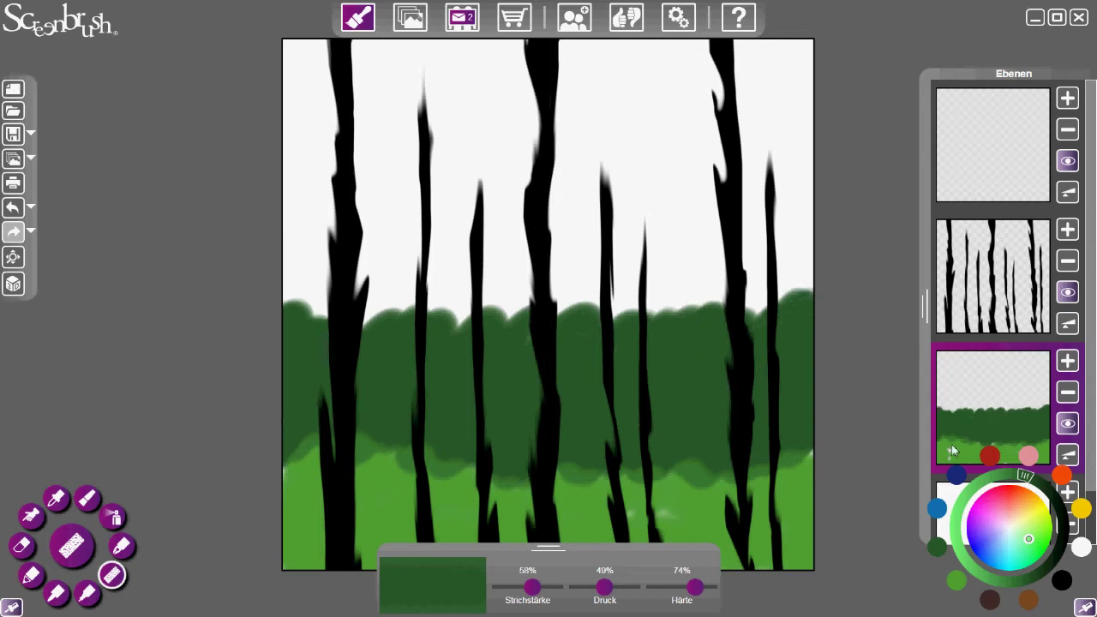
- Add light green foliage above the bushes' left half, dab dark green into it and extend the dark bushes higher on the right
{"action": "left_click", "coordinate": [956, 583]}
{"action": "mouse_move", "coordinate": [290, 354]}
{"action": "left_mouse_down"}
{"action": "mouse_move", "coordinate": [288, 274]}
{"action": "mouse_move", "coordinate": [326, 318]}
{"action": "mouse_move", "coordinate": [416, 282]}
{"action": "mouse_move", "coordinate": [465, 276]}
{"action": "mouse_move", "coordinate": [482, 318]}
{"action": "mouse_move", "coordinate": [561, 292]}
{"action": "left_mouse_up"}
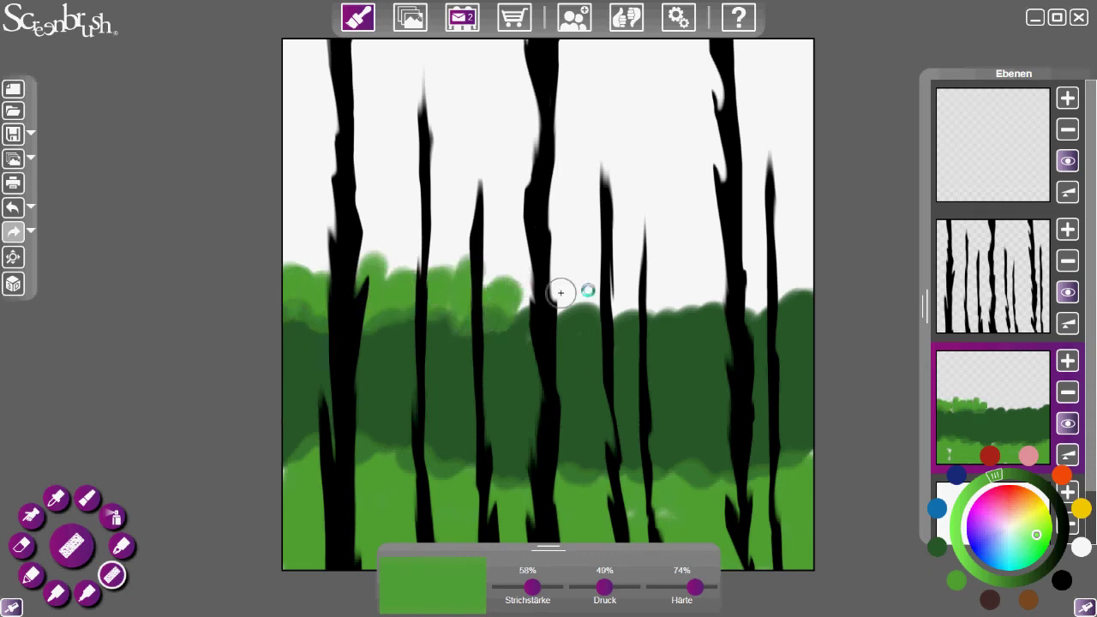
{"action": "left_click", "coordinate": [936, 548]}
{"action": "mouse_move", "coordinate": [555, 272]}
{"action": "left_mouse_down"}
{"action": "mouse_move", "coordinate": [582, 304]}
{"action": "mouse_move", "coordinate": [649, 282]}
{"action": "mouse_move", "coordinate": [694, 294]}
{"action": "mouse_move", "coordinate": [795, 286]}
{"action": "mouse_move", "coordinate": [801, 303]}
{"action": "mouse_move", "coordinate": [523, 288]}
{"action": "mouse_move", "coordinate": [529, 303]}
{"action": "mouse_move", "coordinate": [449, 318]}
{"action": "mouse_move", "coordinate": [300, 302]}
{"action": "left_mouse_up"}
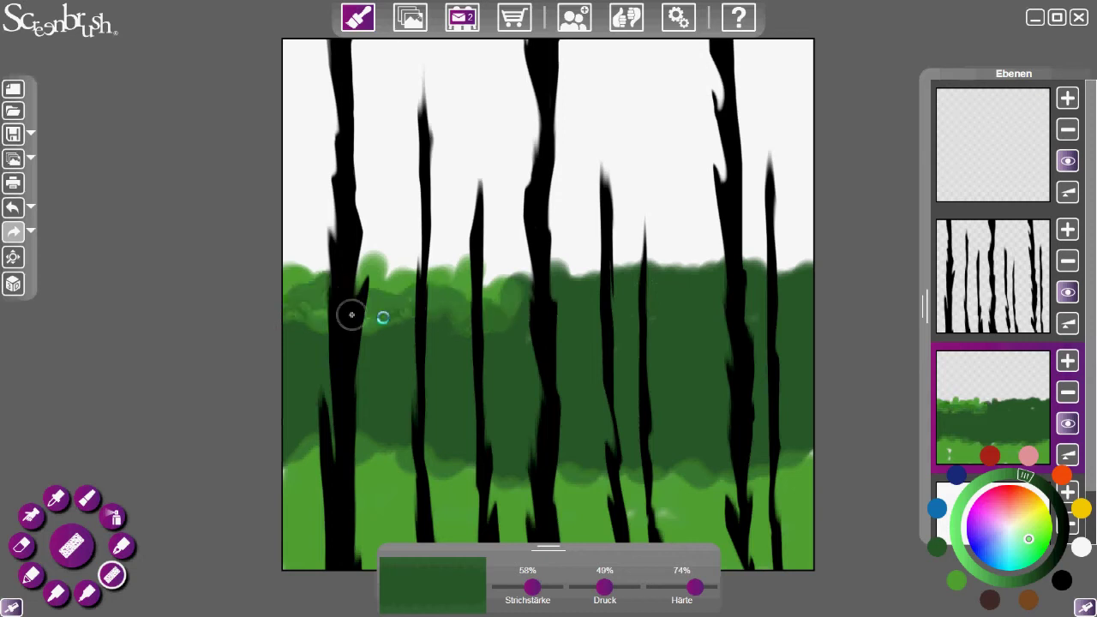
{"action": "mouse_move", "coordinate": [579, 276]}
{"action": "left_mouse_down"}
{"action": "mouse_move", "coordinate": [624, 285]}
{"action": "mouse_move", "coordinate": [763, 266]}
{"action": "mouse_move", "coordinate": [811, 281]}
{"action": "mouse_move", "coordinate": [814, 264]}
{"action": "left_mouse_up"}
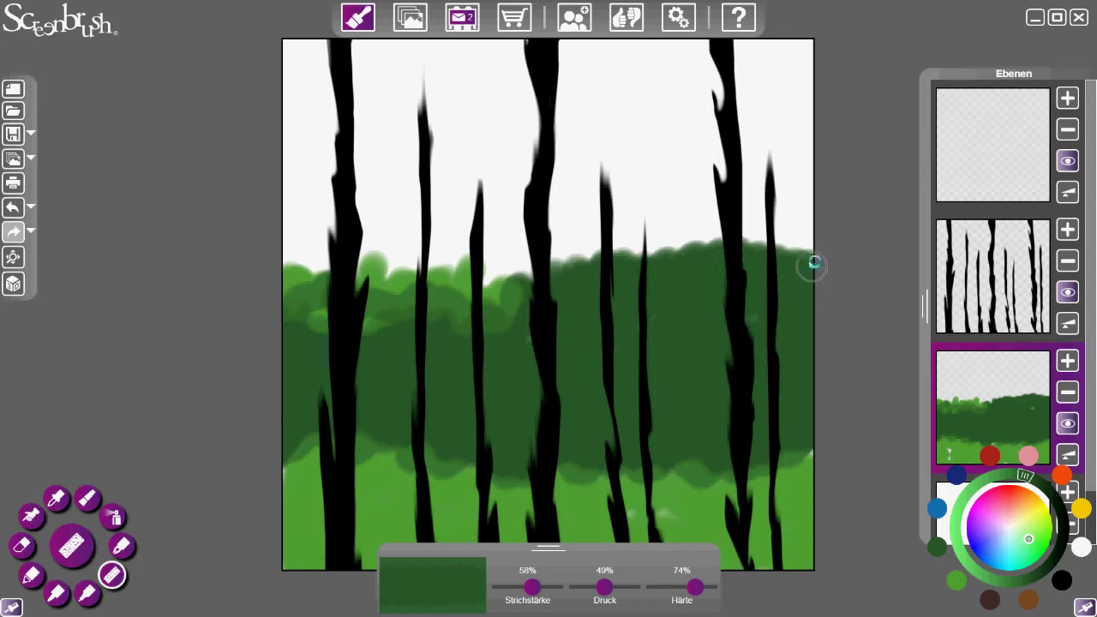
- Paint an orange band across the canvas directly above the green bushes, with a raised bump left of the thick right trunk
{"action": "left_click", "coordinate": [1062, 477]}
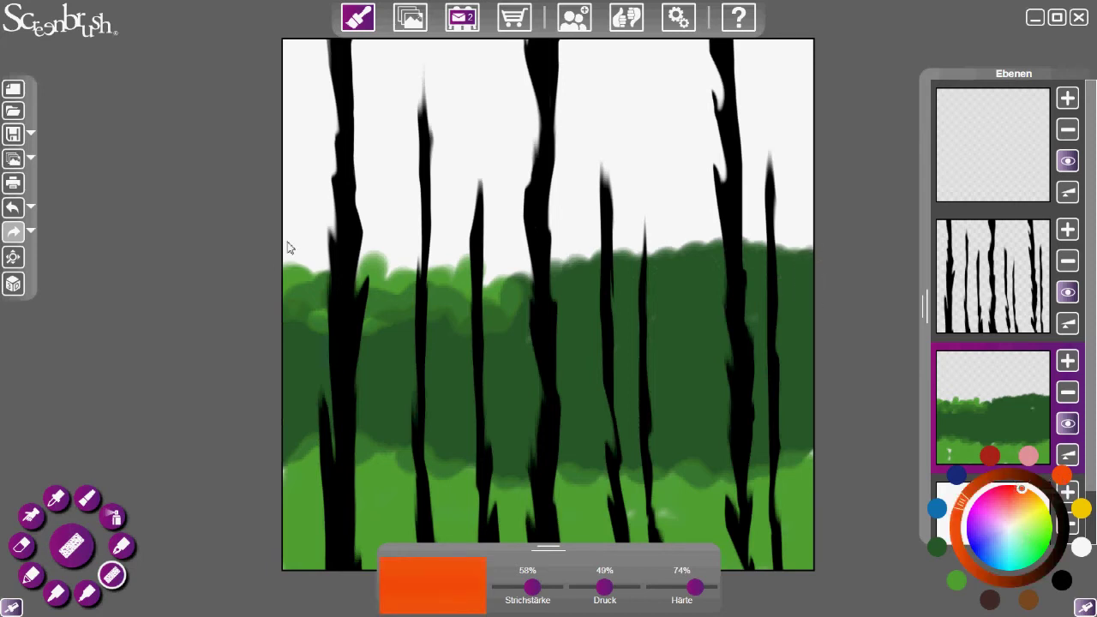
{"action": "mouse_move", "coordinate": [299, 220]}
{"action": "left_mouse_down"}
{"action": "mouse_move", "coordinate": [289, 224]}
{"action": "mouse_move", "coordinate": [295, 248]}
{"action": "mouse_move", "coordinate": [317, 263]}
{"action": "left_mouse_up"}
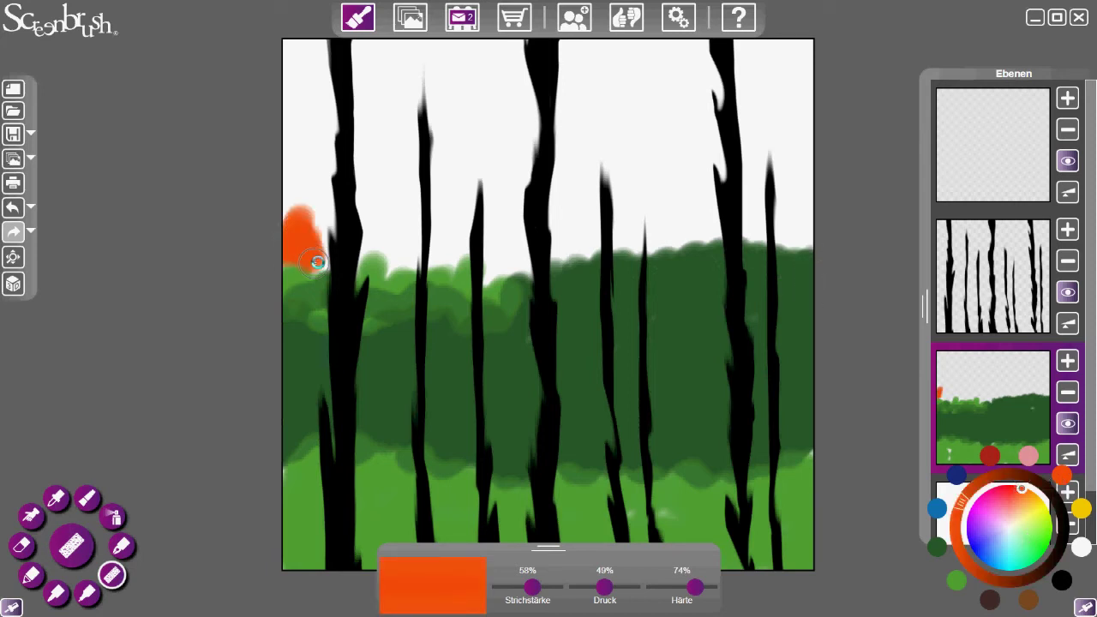
{"action": "mouse_move", "coordinate": [377, 229]}
{"action": "left_mouse_down"}
{"action": "mouse_move", "coordinate": [385, 220]}
{"action": "mouse_move", "coordinate": [369, 244]}
{"action": "mouse_move", "coordinate": [485, 247]}
{"action": "mouse_move", "coordinate": [493, 273]}
{"action": "mouse_move", "coordinate": [553, 245]}
{"action": "mouse_move", "coordinate": [549, 252]}
{"action": "mouse_move", "coordinate": [604, 236]}
{"action": "mouse_move", "coordinate": [653, 241]}
{"action": "mouse_move", "coordinate": [759, 218]}
{"action": "mouse_move", "coordinate": [816, 247]}
{"action": "left_mouse_up"}
{"action": "mouse_move", "coordinate": [580, 233]}
{"action": "left_mouse_down"}
{"action": "mouse_move", "coordinate": [783, 234]}
{"action": "mouse_move", "coordinate": [812, 275]}
{"action": "left_mouse_up"}
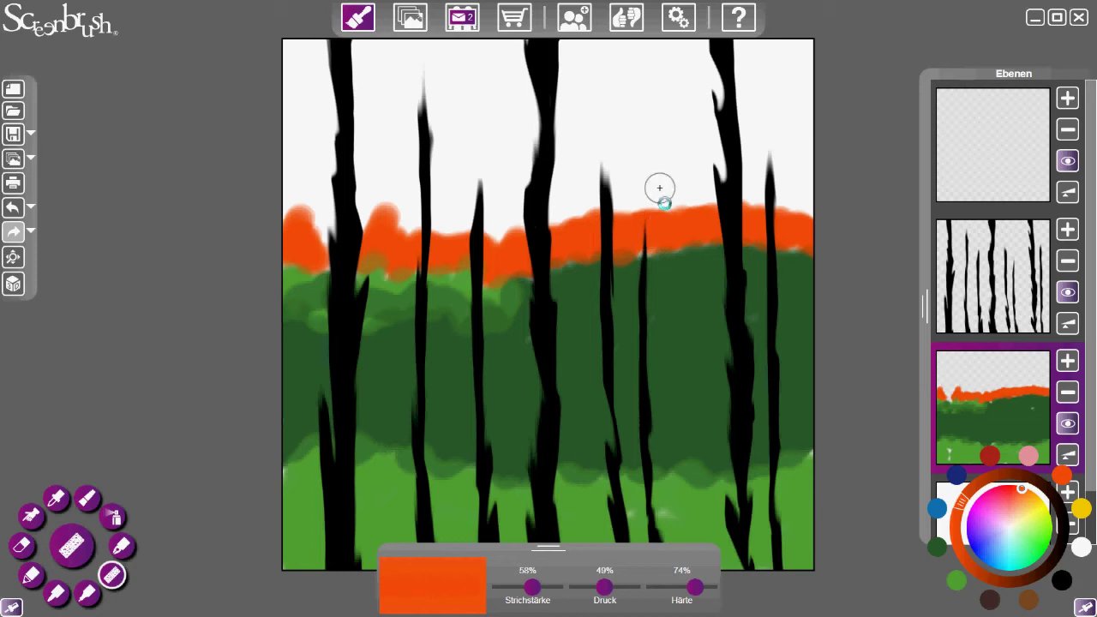
{"action": "left_click_drag", "start_coordinate": [674, 202], "coordinate": [696, 217]}
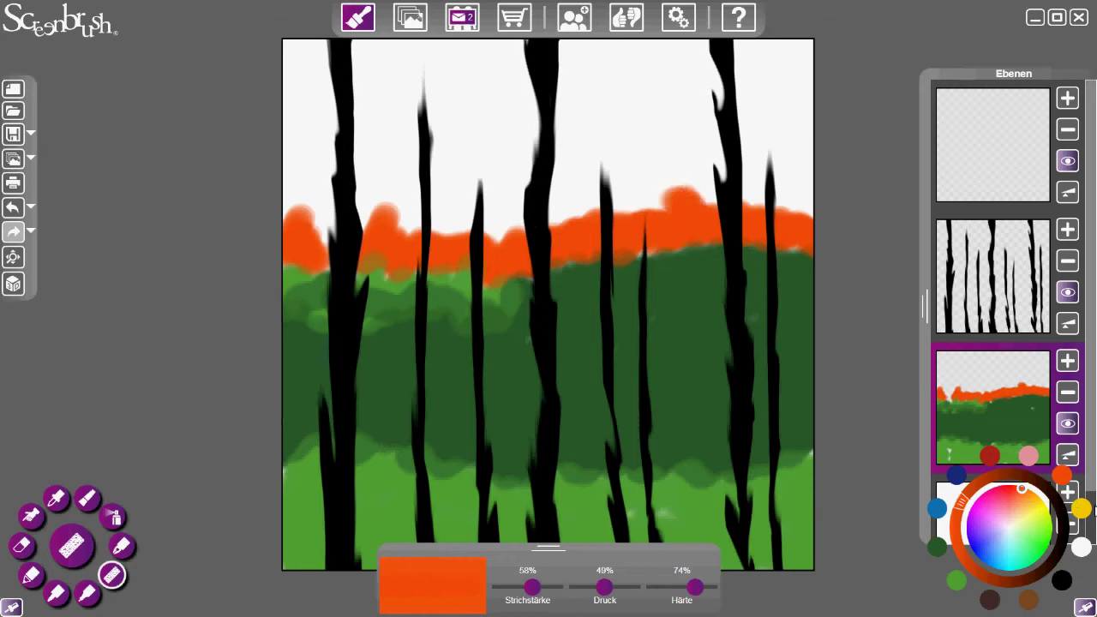
- Dab black patches along the upper edge of the orange band between the left and right thick trunks
{"action": "left_click", "coordinate": [1062, 581]}
{"action": "left_click_drag", "start_coordinate": [643, 202], "coordinate": [708, 203]}
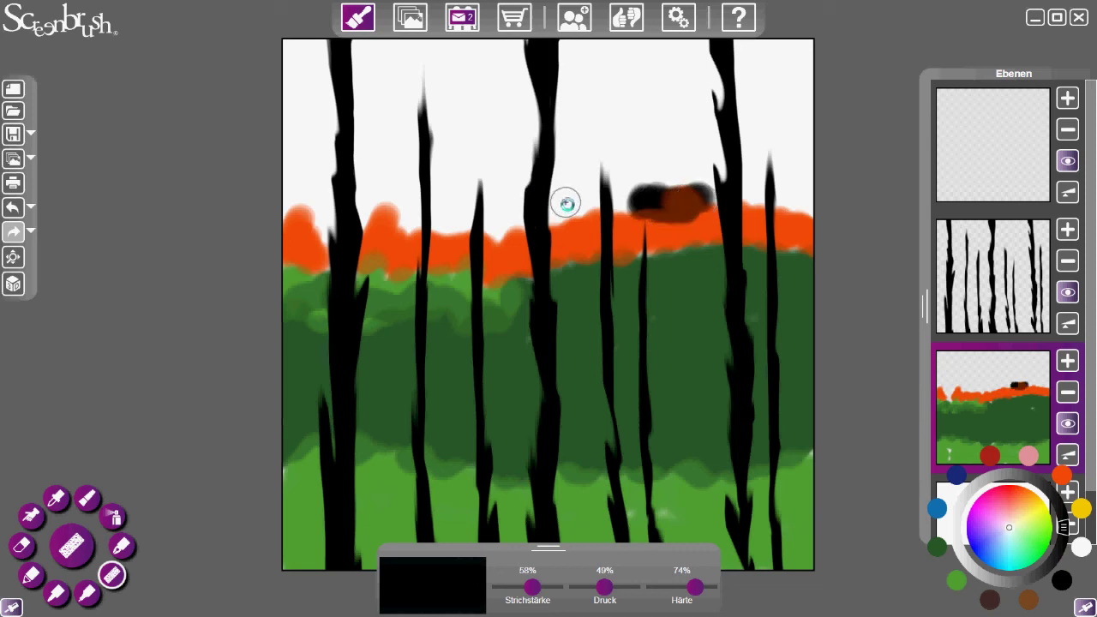
{"action": "left_click_drag", "start_coordinate": [566, 203], "coordinate": [586, 208]}
{"action": "left_click_drag", "start_coordinate": [494, 207], "coordinate": [518, 239]}
{"action": "mouse_move", "coordinate": [443, 221]}
{"action": "left_mouse_down"}
{"action": "mouse_move", "coordinate": [384, 215]}
{"action": "mouse_move", "coordinate": [404, 221]}
{"action": "left_mouse_up"}
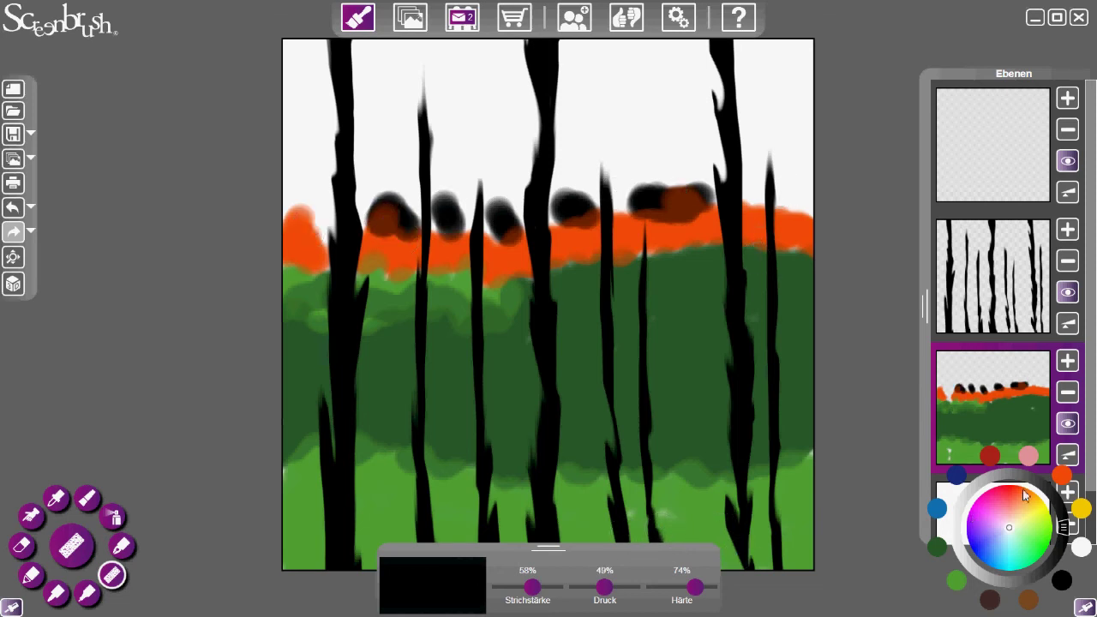
- Raise the orange band around the left trunk and paint a wide, bumpy yellow band above the orange and black areas
{"action": "left_click", "coordinate": [1061, 477]}
{"action": "mouse_move", "coordinate": [330, 186]}
{"action": "left_mouse_down"}
{"action": "mouse_move", "coordinate": [314, 196]}
{"action": "mouse_move", "coordinate": [326, 242]}
{"action": "mouse_move", "coordinate": [294, 192]}
{"action": "mouse_move", "coordinate": [384, 171]}
{"action": "mouse_move", "coordinate": [354, 203]}
{"action": "mouse_move", "coordinate": [377, 187]}
{"action": "left_mouse_up"}
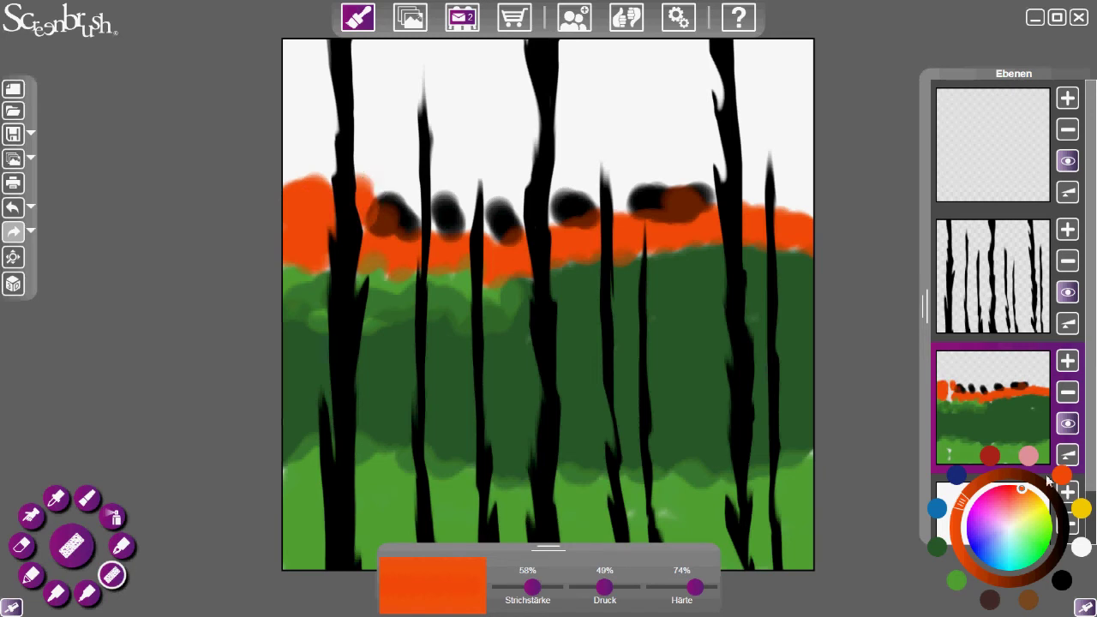
{"action": "left_click", "coordinate": [1081, 509]}
{"action": "mouse_move", "coordinate": [360, 184]}
{"action": "left_mouse_down"}
{"action": "mouse_move", "coordinate": [459, 179]}
{"action": "mouse_move", "coordinate": [455, 215]}
{"action": "mouse_move", "coordinate": [489, 184]}
{"action": "mouse_move", "coordinate": [485, 215]}
{"action": "mouse_move", "coordinate": [514, 184]}
{"action": "mouse_move", "coordinate": [514, 201]}
{"action": "mouse_move", "coordinate": [543, 176]}
{"action": "mouse_move", "coordinate": [558, 216]}
{"action": "mouse_move", "coordinate": [577, 179]}
{"action": "mouse_move", "coordinate": [620, 181]}
{"action": "mouse_move", "coordinate": [612, 207]}
{"action": "mouse_move", "coordinate": [649, 170]}
{"action": "mouse_move", "coordinate": [707, 171]}
{"action": "mouse_move", "coordinate": [678, 163]}
{"action": "left_mouse_up"}
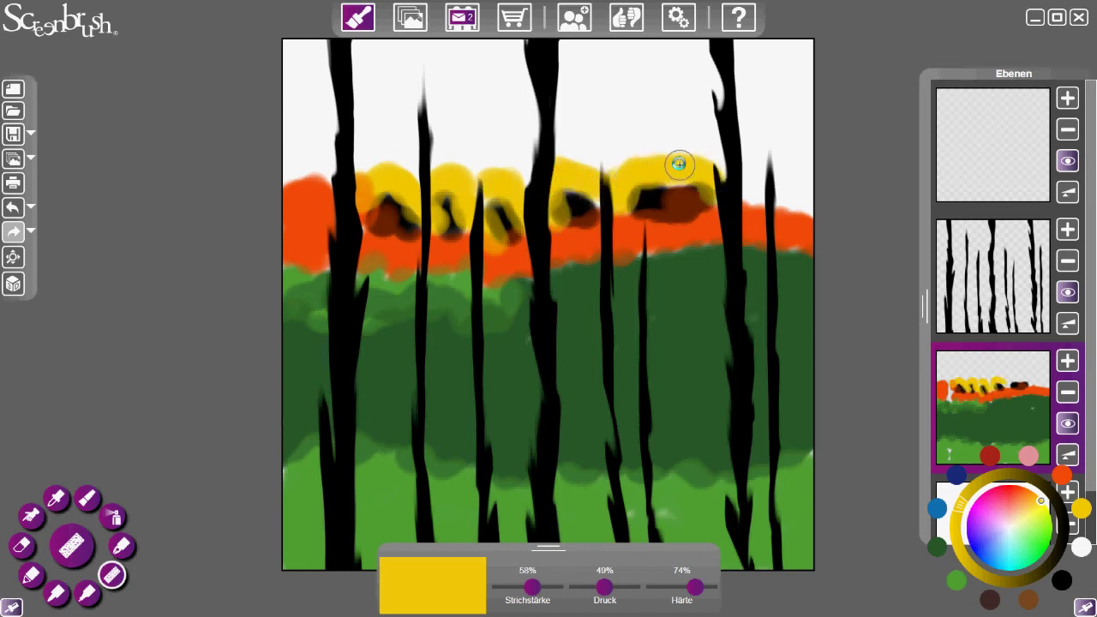
{"action": "mouse_move", "coordinate": [761, 163]}
{"action": "left_mouse_down"}
{"action": "mouse_move", "coordinate": [753, 180]}
{"action": "mouse_move", "coordinate": [784, 179]}
{"action": "mouse_move", "coordinate": [803, 199]}
{"action": "left_mouse_up"}
{"action": "mouse_move", "coordinate": [301, 171]}
{"action": "left_mouse_down"}
{"action": "mouse_move", "coordinate": [299, 162]}
{"action": "mouse_move", "coordinate": [327, 163]}
{"action": "left_mouse_up"}
{"action": "mouse_move", "coordinate": [380, 128]}
{"action": "left_mouse_down"}
{"action": "mouse_move", "coordinate": [372, 159]}
{"action": "mouse_move", "coordinate": [416, 176]}
{"action": "mouse_move", "coordinate": [458, 145]}
{"action": "mouse_move", "coordinate": [502, 162]}
{"action": "mouse_move", "coordinate": [578, 137]}
{"action": "left_mouse_up"}
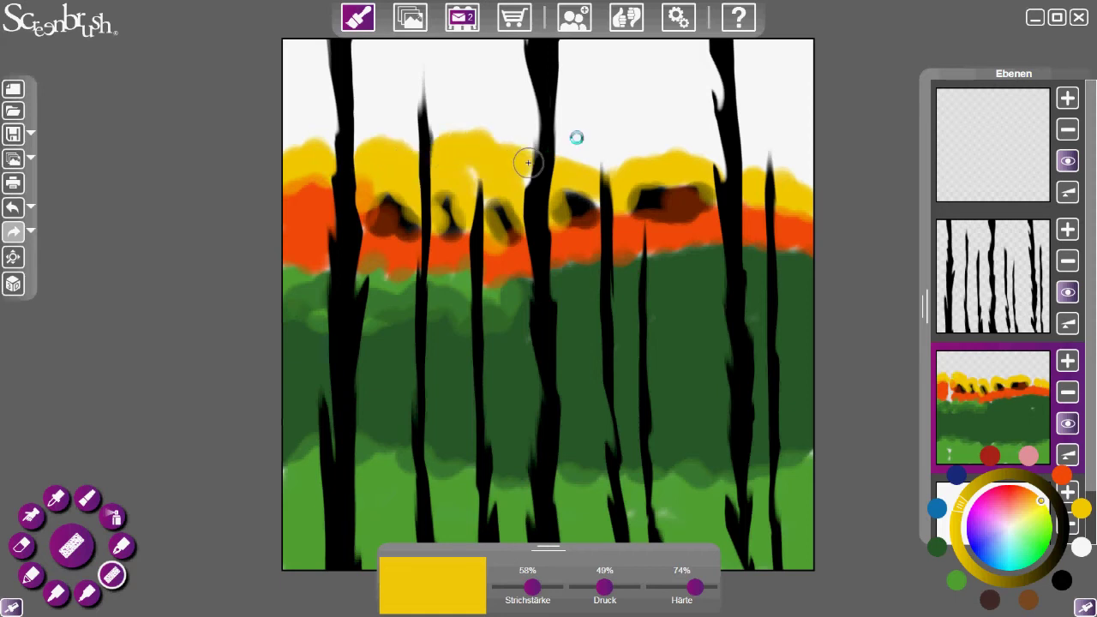
{"action": "mouse_move", "coordinate": [534, 185]}
{"action": "left_mouse_down"}
{"action": "mouse_move", "coordinate": [492, 174]}
{"action": "mouse_move", "coordinate": [568, 140]}
{"action": "mouse_move", "coordinate": [600, 151]}
{"action": "mouse_move", "coordinate": [763, 150]}
{"action": "mouse_move", "coordinate": [812, 186]}
{"action": "left_mouse_up"}
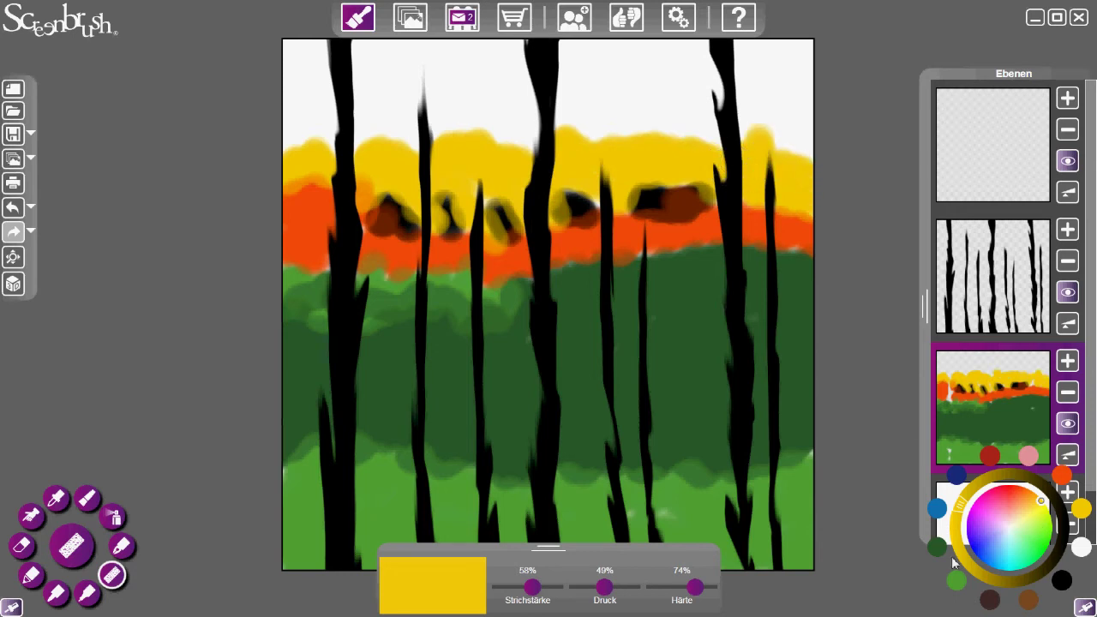
- Fill the white area above the yellow band with a light blue sky
{"action": "left_click", "coordinate": [1005, 537]}
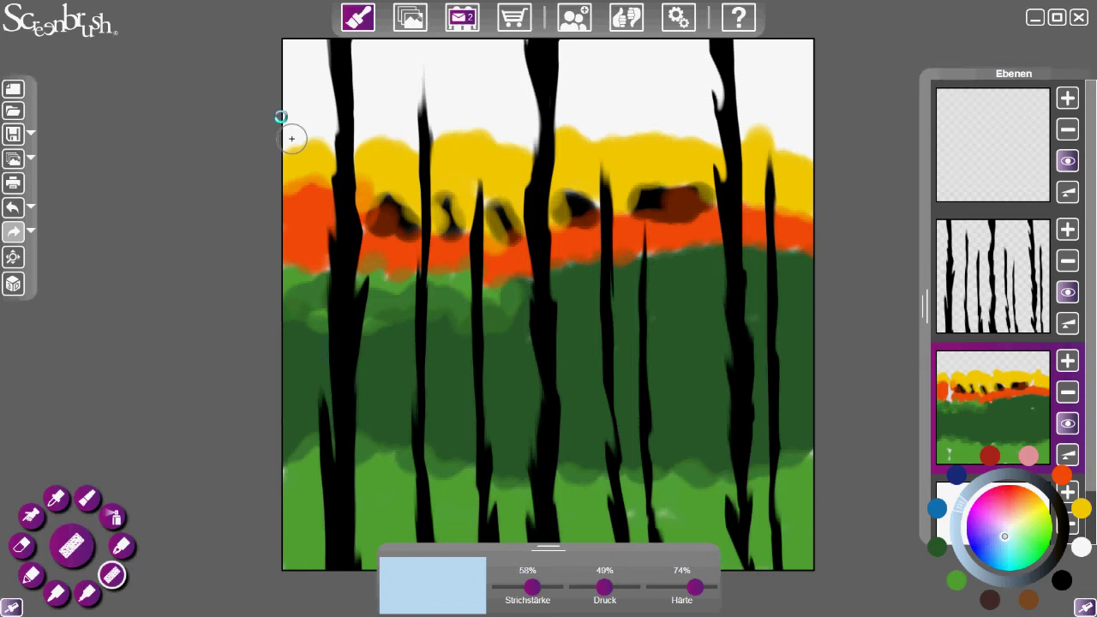
{"action": "mouse_move", "coordinate": [292, 83]}
{"action": "left_mouse_down"}
{"action": "mouse_move", "coordinate": [293, 129]}
{"action": "mouse_move", "coordinate": [288, 56]}
{"action": "mouse_move", "coordinate": [300, 45]}
{"action": "mouse_move", "coordinate": [322, 65]}
{"action": "mouse_move", "coordinate": [325, 117]}
{"action": "mouse_move", "coordinate": [306, 112]}
{"action": "mouse_move", "coordinate": [286, 130]}
{"action": "left_mouse_up"}
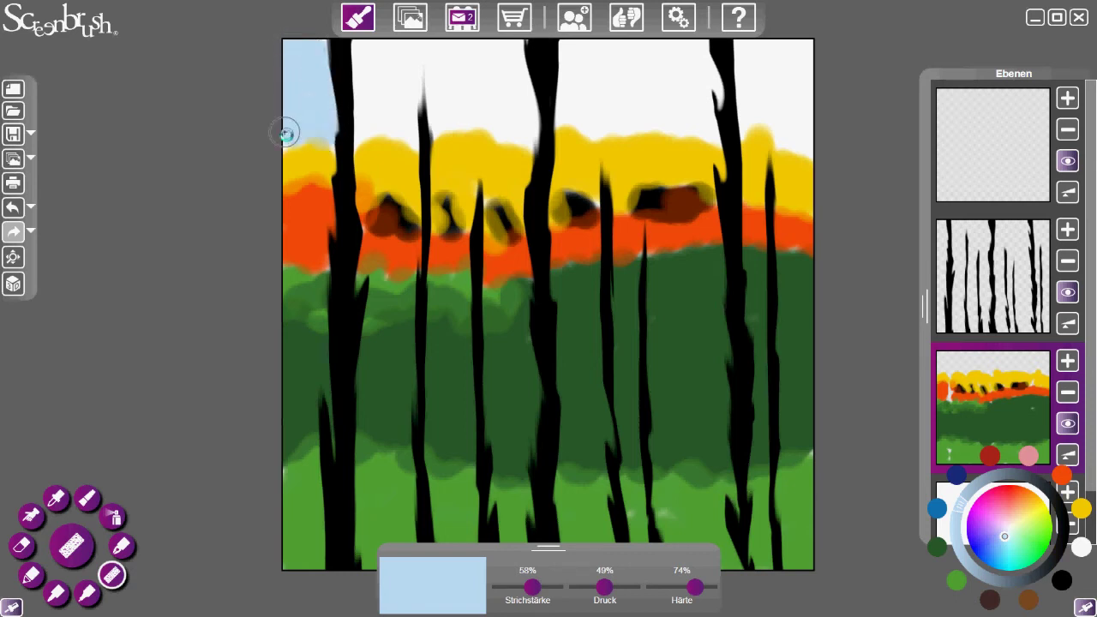
{"action": "mouse_move", "coordinate": [399, 94]}
{"action": "left_mouse_down"}
{"action": "mouse_move", "coordinate": [362, 44]}
{"action": "mouse_move", "coordinate": [365, 140]}
{"action": "mouse_move", "coordinate": [372, 49]}
{"action": "mouse_move", "coordinate": [398, 129]}
{"action": "mouse_move", "coordinate": [390, 47]}
{"action": "mouse_move", "coordinate": [417, 134]}
{"action": "mouse_move", "coordinate": [399, 49]}
{"action": "mouse_move", "coordinate": [431, 118]}
{"action": "mouse_move", "coordinate": [445, 102]}
{"action": "mouse_move", "coordinate": [440, 54]}
{"action": "mouse_move", "coordinate": [512, 51]}
{"action": "mouse_move", "coordinate": [514, 69]}
{"action": "mouse_move", "coordinate": [482, 54]}
{"action": "mouse_move", "coordinate": [505, 71]}
{"action": "mouse_move", "coordinate": [463, 118]}
{"action": "mouse_move", "coordinate": [534, 134]}
{"action": "mouse_move", "coordinate": [578, 44]}
{"action": "mouse_move", "coordinate": [561, 69]}
{"action": "mouse_move", "coordinate": [568, 108]}
{"action": "mouse_move", "coordinate": [590, 122]}
{"action": "mouse_move", "coordinate": [580, 61]}
{"action": "mouse_move", "coordinate": [620, 44]}
{"action": "mouse_move", "coordinate": [697, 49]}
{"action": "mouse_move", "coordinate": [722, 129]}
{"action": "mouse_move", "coordinate": [661, 87]}
{"action": "mouse_move", "coordinate": [605, 93]}
{"action": "mouse_move", "coordinate": [698, 122]}
{"action": "mouse_move", "coordinate": [521, 48]}
{"action": "left_mouse_up"}
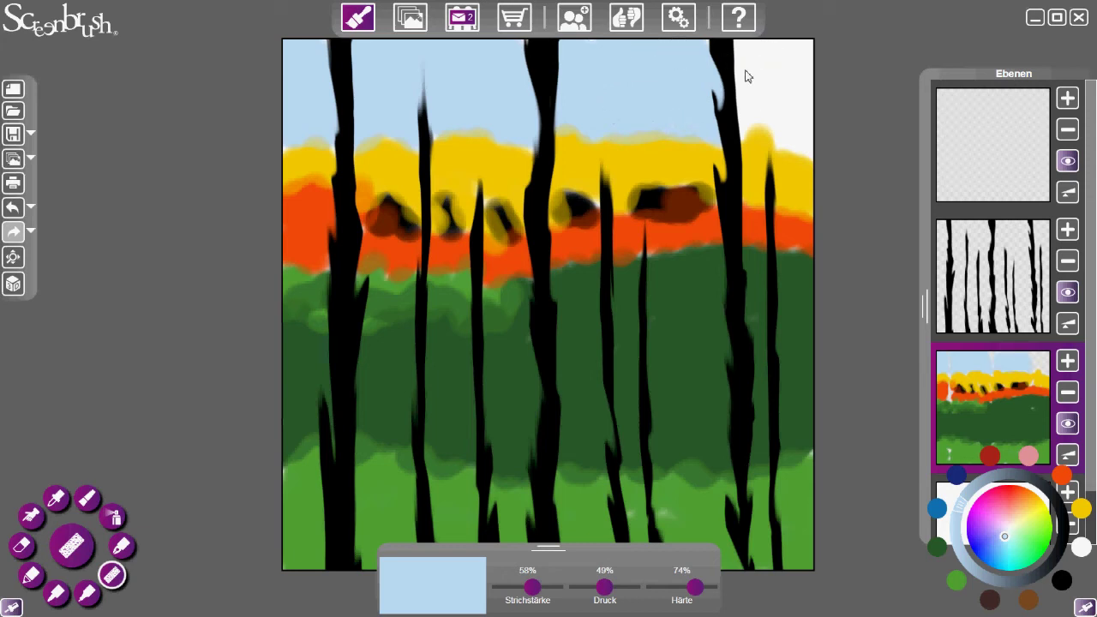
{"action": "mouse_move", "coordinate": [757, 99]}
{"action": "left_mouse_down"}
{"action": "mouse_move", "coordinate": [735, 103]}
{"action": "mouse_move", "coordinate": [742, 110]}
{"action": "mouse_move", "coordinate": [737, 49]}
{"action": "mouse_move", "coordinate": [803, 75]}
{"action": "mouse_move", "coordinate": [800, 39]}
{"action": "mouse_move", "coordinate": [801, 98]}
{"action": "mouse_move", "coordinate": [772, 106]}
{"action": "mouse_move", "coordinate": [778, 139]}
{"action": "left_mouse_up"}
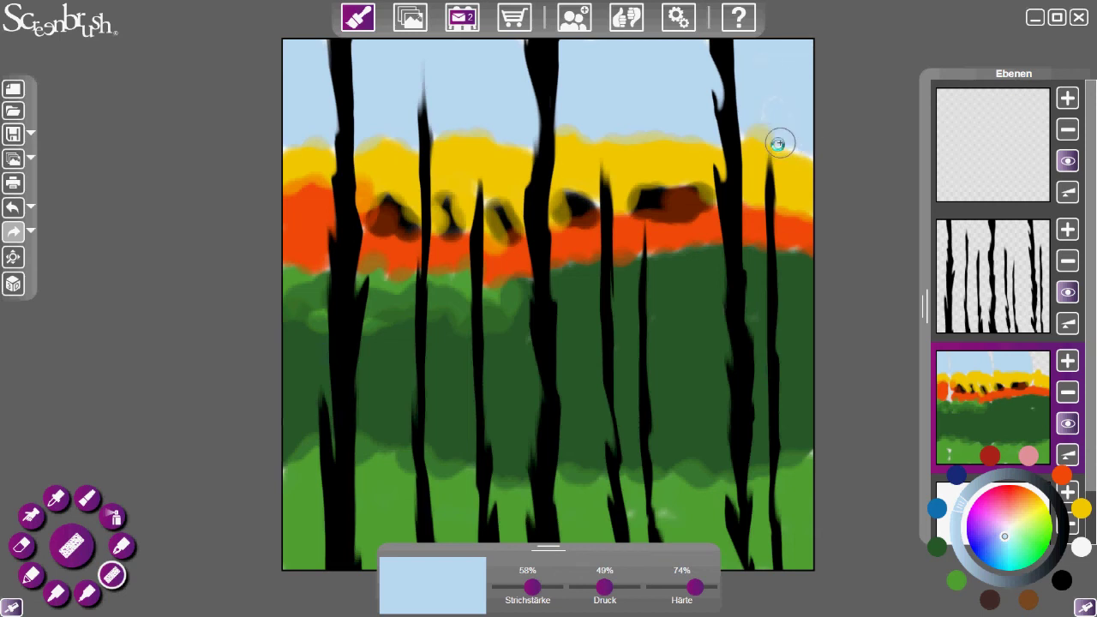
- Paint white clouds across the light blue sky between the trunks
{"action": "left_click", "coordinate": [1081, 547]}
{"action": "left_click_drag", "start_coordinate": [580, 50], "coordinate": [689, 64]}
{"action": "left_click_drag", "start_coordinate": [766, 71], "coordinate": [810, 98]}
{"action": "mouse_move", "coordinate": [483, 60]}
{"action": "left_mouse_down"}
{"action": "mouse_move", "coordinate": [485, 86]}
{"action": "mouse_move", "coordinate": [367, 66]}
{"action": "mouse_move", "coordinate": [311, 81]}
{"action": "mouse_move", "coordinate": [319, 104]}
{"action": "left_mouse_up"}
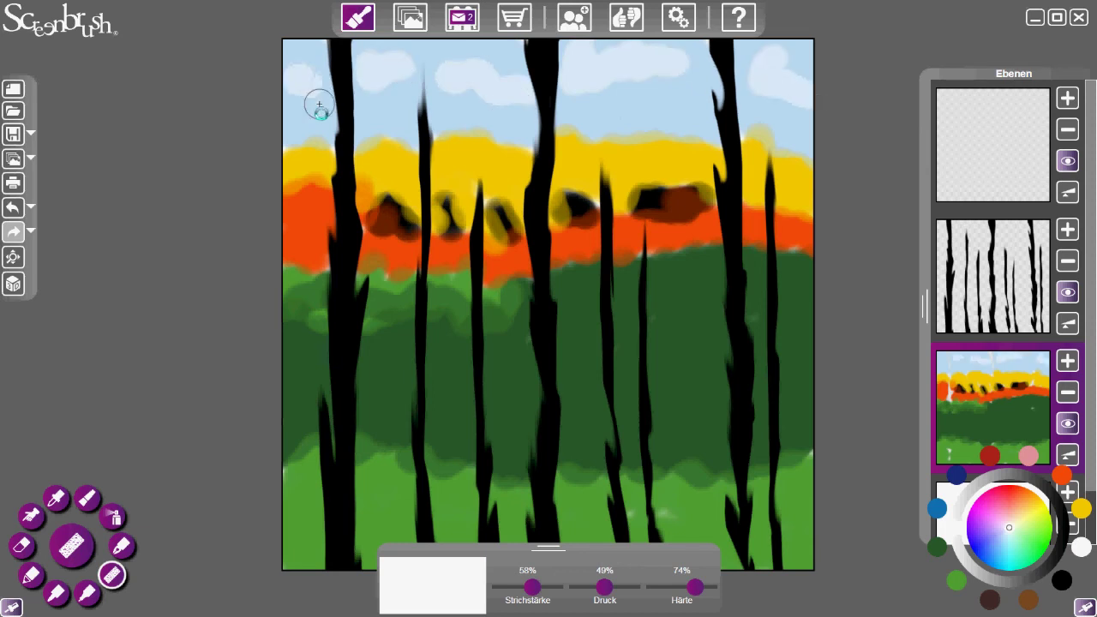
- Smudge the black patches upward into spiky, grass-like tufts with the Wischfinger at 43% Strichstärke
{"action": "left_click", "coordinate": [31, 514]}
{"action": "mouse_move", "coordinate": [404, 204]}
{"action": "left_mouse_down"}
{"action": "mouse_move", "coordinate": [348, 213]}
{"action": "mouse_move", "coordinate": [383, 224]}
{"action": "left_mouse_up"}
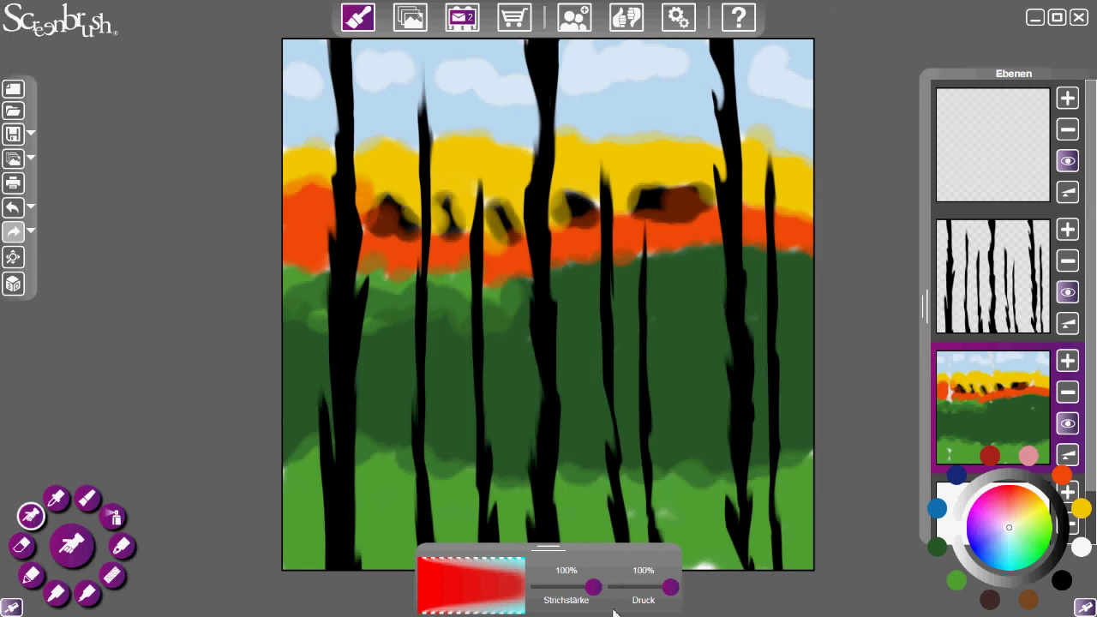
{"action": "left_click_drag", "start_coordinate": [594, 589], "coordinate": [562, 589]}
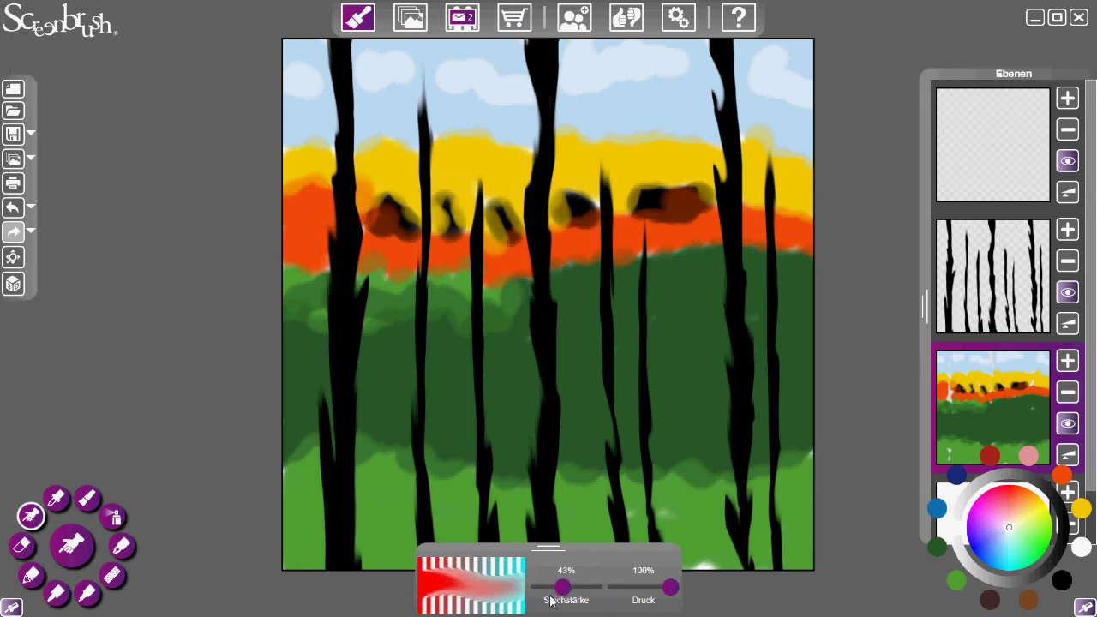
{"action": "left_click_drag", "start_coordinate": [390, 207], "coordinate": [393, 174]}
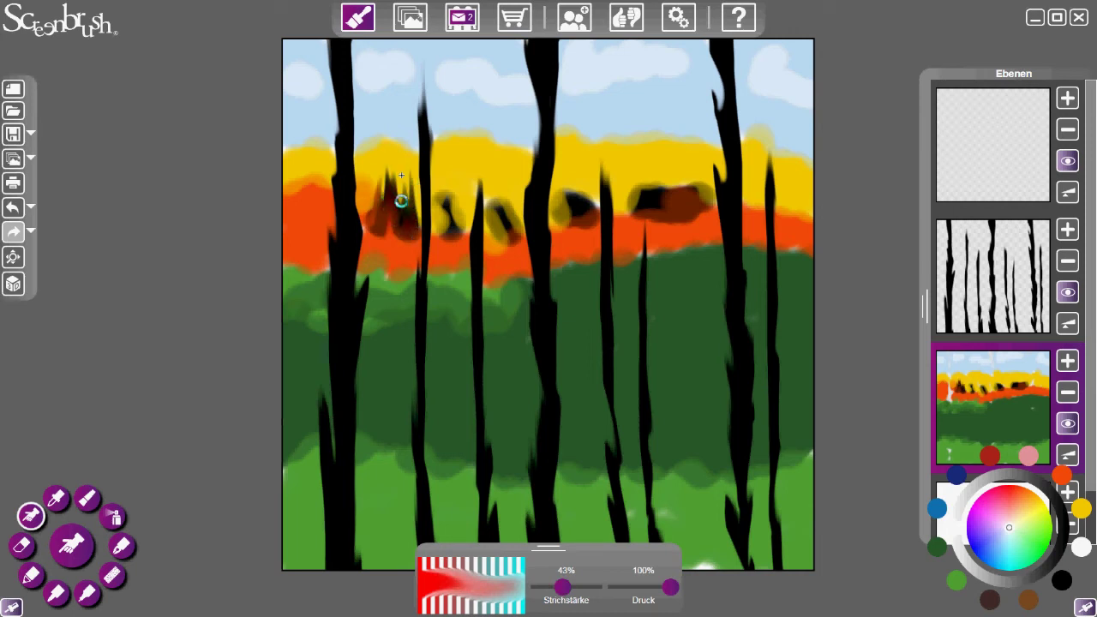
{"action": "left_click_drag", "start_coordinate": [450, 234], "coordinate": [447, 173]}
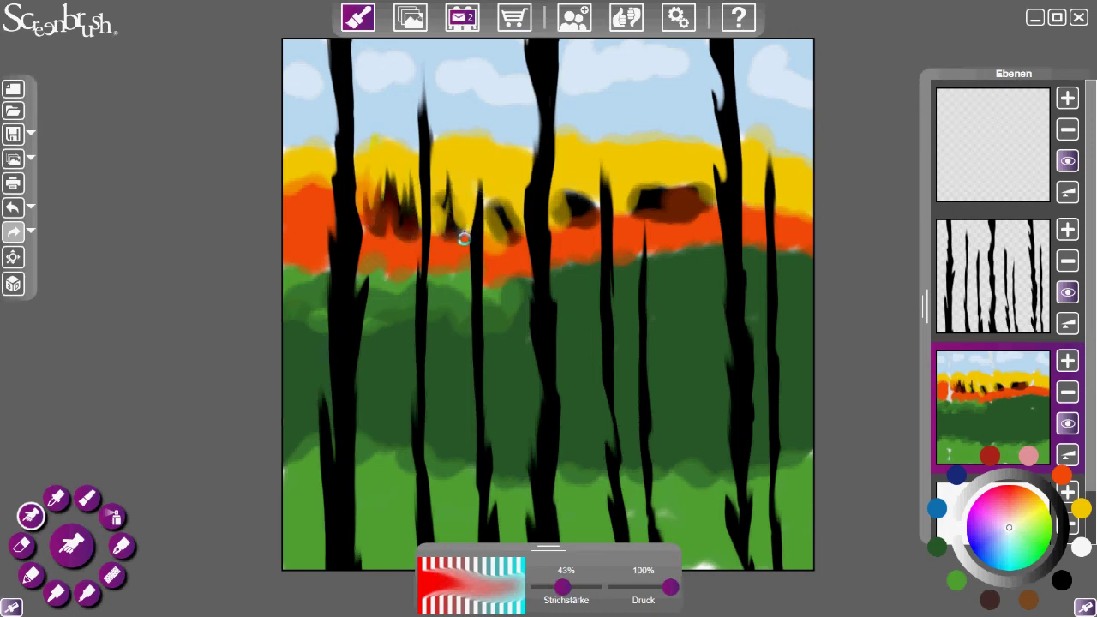
{"action": "left_click_drag", "start_coordinate": [442, 233], "coordinate": [437, 176]}
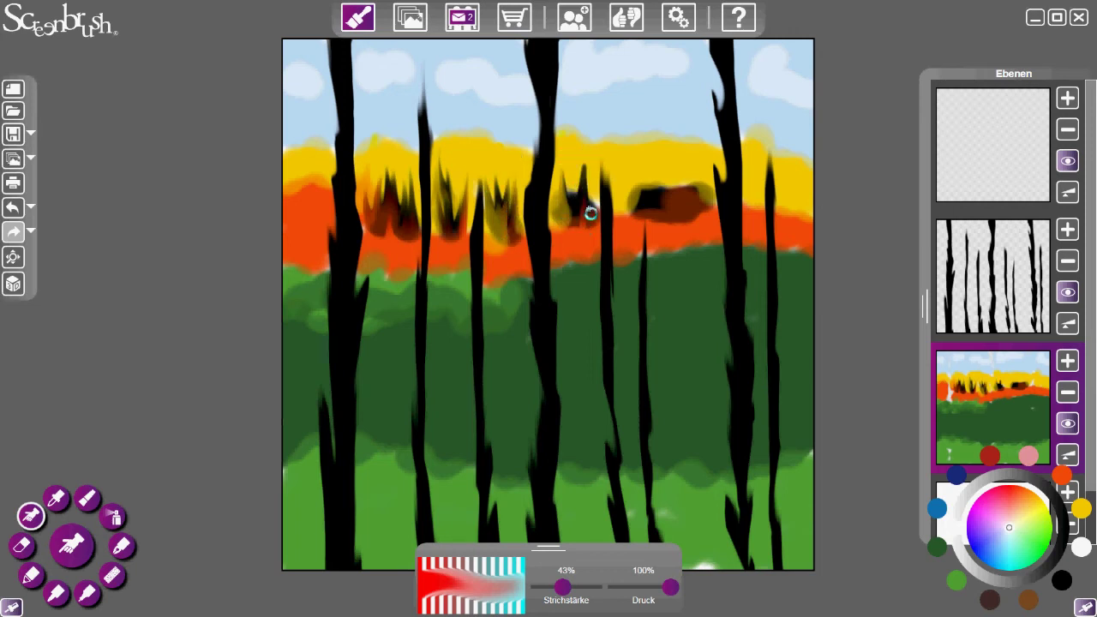
{"action": "left_click_drag", "start_coordinate": [594, 223], "coordinate": [581, 214]}
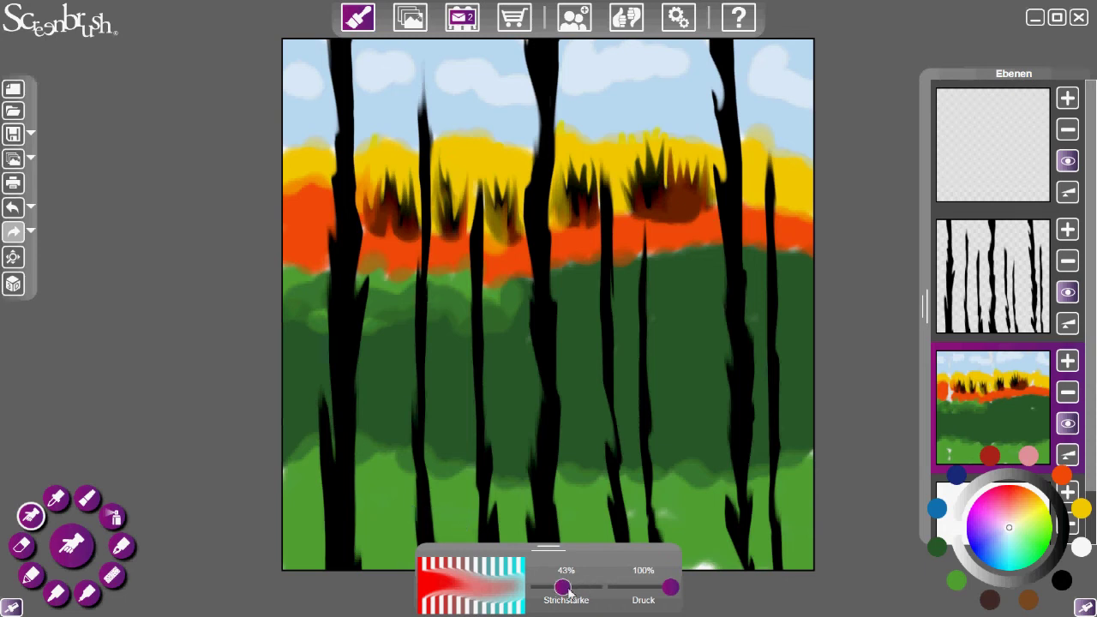
- Blend the light green ground into the dark bushes and the bushes into the orange band with a larger smudge stroke
{"action": "left_click_drag", "start_coordinate": [563, 588], "coordinate": [594, 588]}
{"action": "left_click", "coordinate": [559, 553]}
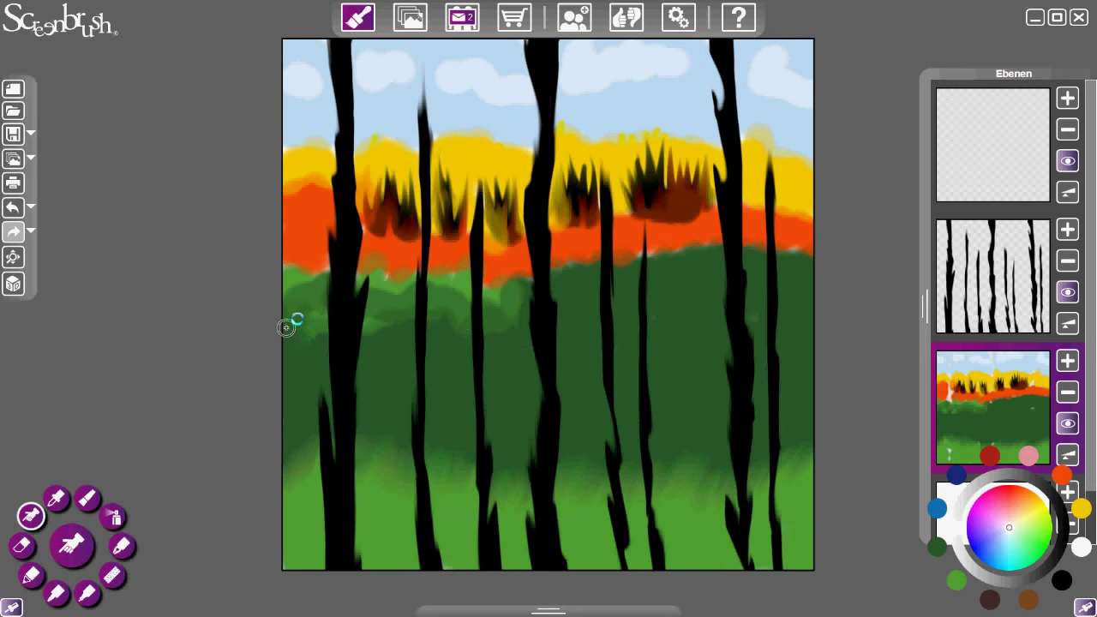
{"action": "left_click_drag", "start_coordinate": [294, 298], "coordinate": [316, 260]}
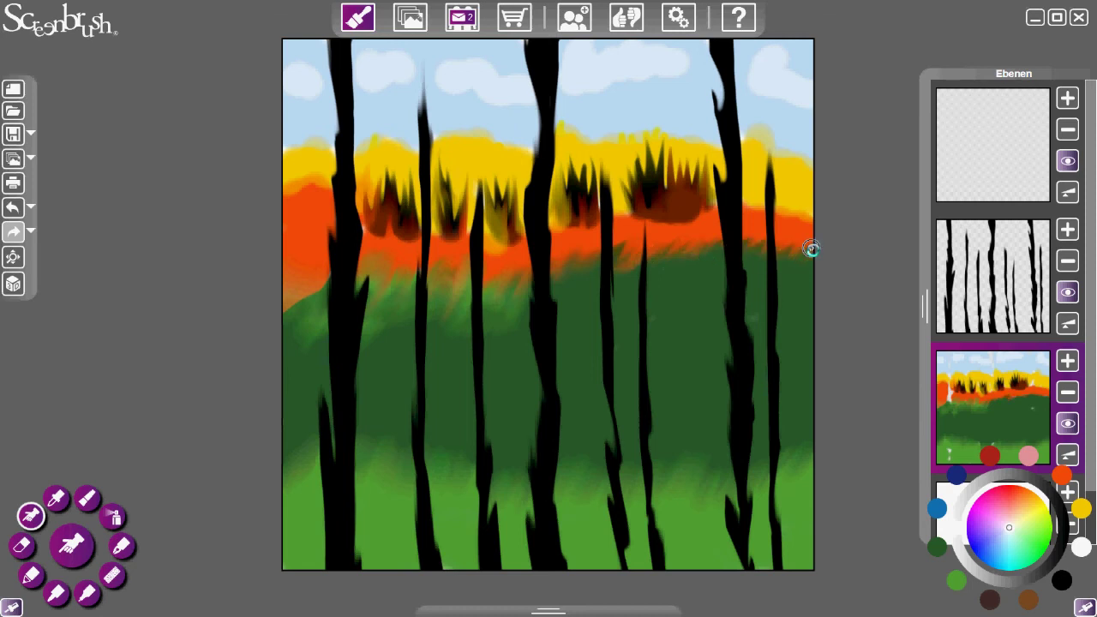
{"action": "mouse_move", "coordinate": [319, 313]}
{"action": "left_mouse_down"}
{"action": "mouse_move", "coordinate": [342, 269]}
{"action": "mouse_move", "coordinate": [355, 277]}
{"action": "mouse_move", "coordinate": [328, 287]}
{"action": "mouse_move", "coordinate": [354, 282]}
{"action": "mouse_move", "coordinate": [350, 262]}
{"action": "mouse_move", "coordinate": [341, 275]}
{"action": "mouse_move", "coordinate": [359, 307]}
{"action": "mouse_move", "coordinate": [400, 267]}
{"action": "left_mouse_up"}
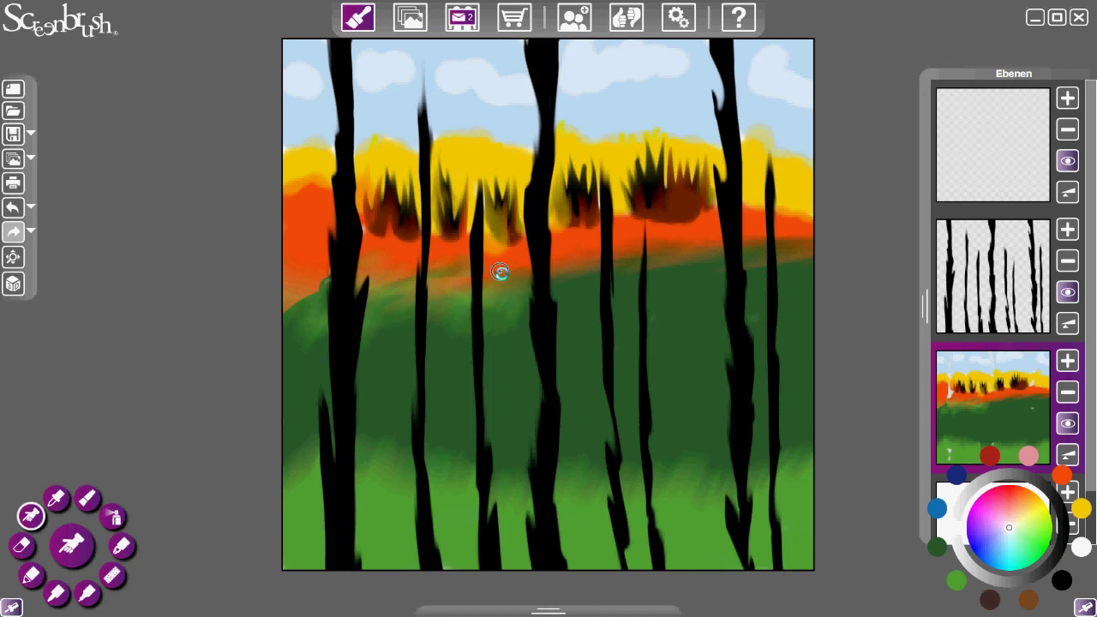
{"action": "mouse_move", "coordinate": [282, 286]}
{"action": "left_mouse_down"}
{"action": "mouse_move", "coordinate": [336, 270]}
{"action": "mouse_move", "coordinate": [269, 282]}
{"action": "mouse_move", "coordinate": [299, 252]}
{"action": "mouse_move", "coordinate": [316, 252]}
{"action": "mouse_move", "coordinate": [314, 275]}
{"action": "mouse_move", "coordinate": [289, 269]}
{"action": "mouse_move", "coordinate": [319, 285]}
{"action": "left_mouse_up"}
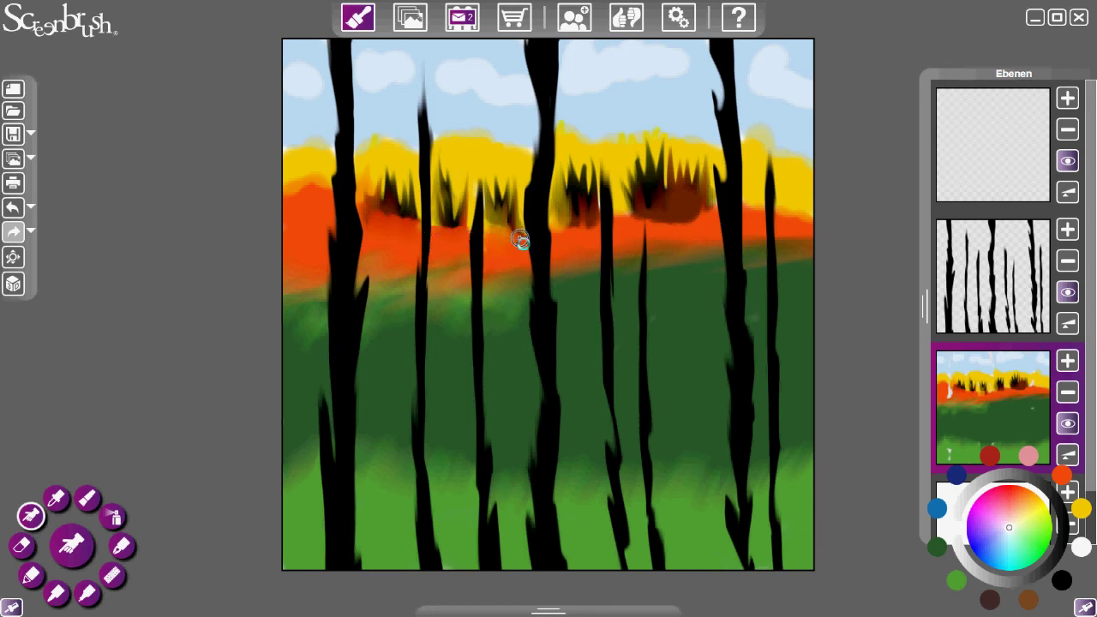
- Smudge along the orange band's upper edge beneath the black tufts and blend the yellow band's upper edge into the sky
{"action": "mouse_move", "coordinate": [560, 245]}
{"action": "left_mouse_down"}
{"action": "mouse_move", "coordinate": [597, 228]}
{"action": "mouse_move", "coordinate": [568, 226]}
{"action": "mouse_move", "coordinate": [632, 217]}
{"action": "mouse_move", "coordinate": [824, 227]}
{"action": "left_mouse_up"}
{"action": "mouse_move", "coordinate": [411, 233]}
{"action": "left_mouse_down"}
{"action": "mouse_move", "coordinate": [368, 214]}
{"action": "mouse_move", "coordinate": [510, 228]}
{"action": "mouse_move", "coordinate": [676, 219]}
{"action": "mouse_move", "coordinate": [519, 238]}
{"action": "mouse_move", "coordinate": [420, 221]}
{"action": "mouse_move", "coordinate": [355, 226]}
{"action": "mouse_move", "coordinate": [726, 214]}
{"action": "left_mouse_up"}
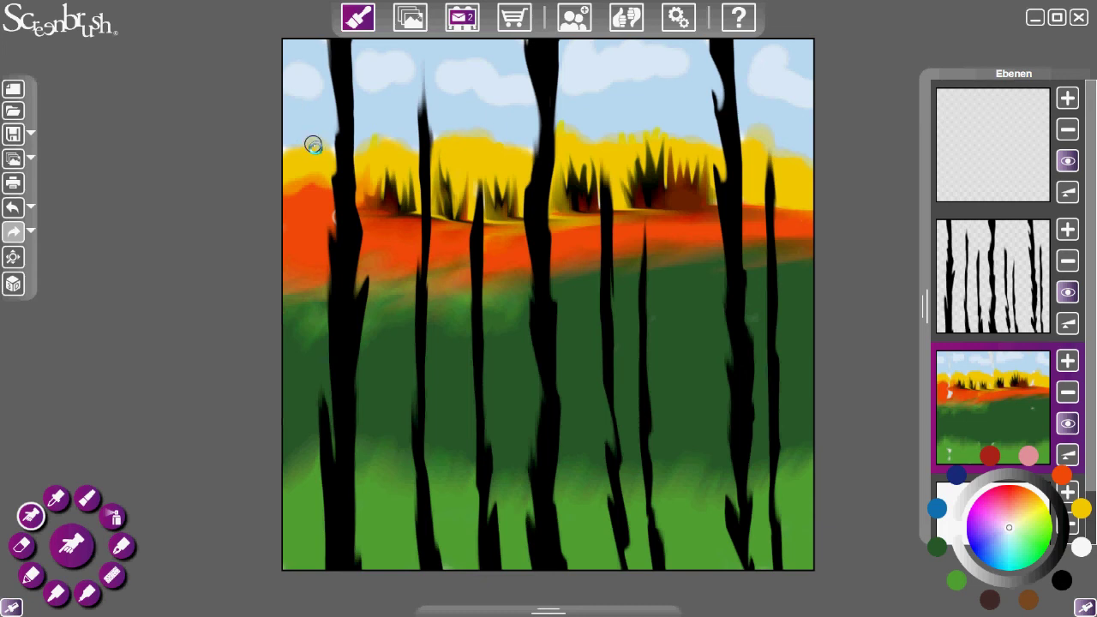
{"action": "mouse_move", "coordinate": [334, 151]}
{"action": "left_mouse_down"}
{"action": "mouse_move", "coordinate": [345, 157]}
{"action": "mouse_move", "coordinate": [316, 139]}
{"action": "mouse_move", "coordinate": [385, 142]}
{"action": "mouse_move", "coordinate": [399, 131]}
{"action": "mouse_move", "coordinate": [316, 162]}
{"action": "mouse_move", "coordinate": [325, 216]}
{"action": "mouse_move", "coordinate": [416, 163]}
{"action": "mouse_move", "coordinate": [399, 134]}
{"action": "mouse_move", "coordinate": [411, 142]}
{"action": "mouse_move", "coordinate": [380, 144]}
{"action": "mouse_move", "coordinate": [489, 137]}
{"action": "mouse_move", "coordinate": [414, 143]}
{"action": "mouse_move", "coordinate": [428, 133]}
{"action": "mouse_move", "coordinate": [551, 147]}
{"action": "mouse_move", "coordinate": [574, 125]}
{"action": "mouse_move", "coordinate": [558, 147]}
{"action": "mouse_move", "coordinate": [609, 139]}
{"action": "mouse_move", "coordinate": [577, 145]}
{"action": "mouse_move", "coordinate": [586, 130]}
{"action": "mouse_move", "coordinate": [678, 134]}
{"action": "mouse_move", "coordinate": [643, 120]}
{"action": "mouse_move", "coordinate": [804, 157]}
{"action": "left_mouse_up"}
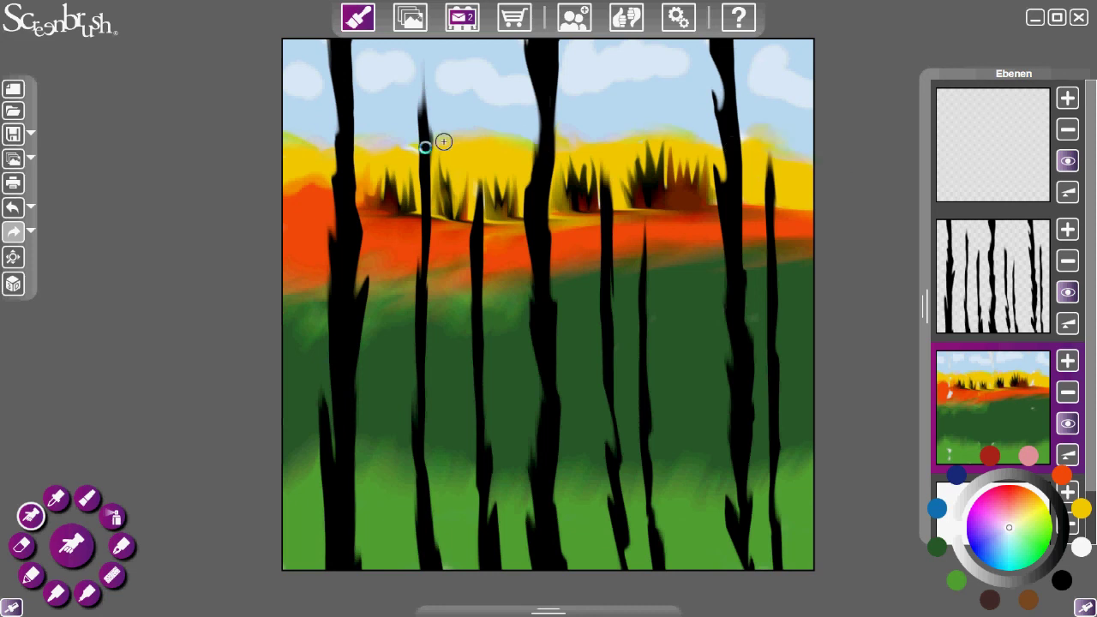
- Soften the white clouds by smudging them into the light blue sky
{"action": "mouse_move", "coordinate": [310, 89]}
{"action": "left_mouse_down"}
{"action": "mouse_move", "coordinate": [308, 65]}
{"action": "mouse_move", "coordinate": [292, 84]}
{"action": "left_mouse_up"}
{"action": "mouse_move", "coordinate": [392, 71]}
{"action": "left_mouse_down"}
{"action": "mouse_move", "coordinate": [354, 66]}
{"action": "mouse_move", "coordinate": [419, 73]}
{"action": "mouse_move", "coordinate": [376, 83]}
{"action": "mouse_move", "coordinate": [446, 78]}
{"action": "mouse_move", "coordinate": [404, 91]}
{"action": "mouse_move", "coordinate": [417, 68]}
{"action": "mouse_move", "coordinate": [479, 78]}
{"action": "mouse_move", "coordinate": [441, 71]}
{"action": "mouse_move", "coordinate": [457, 96]}
{"action": "mouse_move", "coordinate": [467, 62]}
{"action": "mouse_move", "coordinate": [509, 75]}
{"action": "mouse_move", "coordinate": [489, 74]}
{"action": "mouse_move", "coordinate": [509, 102]}
{"action": "mouse_move", "coordinate": [485, 100]}
{"action": "mouse_move", "coordinate": [511, 77]}
{"action": "mouse_move", "coordinate": [611, 73]}
{"action": "mouse_move", "coordinate": [642, 54]}
{"action": "mouse_move", "coordinate": [582, 52]}
{"action": "mouse_move", "coordinate": [660, 61]}
{"action": "mouse_move", "coordinate": [657, 73]}
{"action": "mouse_move", "coordinate": [563, 98]}
{"action": "mouse_move", "coordinate": [678, 71]}
{"action": "mouse_move", "coordinate": [492, 103]}
{"action": "mouse_move", "coordinate": [492, 80]}
{"action": "mouse_move", "coordinate": [751, 67]}
{"action": "mouse_move", "coordinate": [729, 44]}
{"action": "mouse_move", "coordinate": [749, 66]}
{"action": "mouse_move", "coordinate": [794, 63]}
{"action": "mouse_move", "coordinate": [800, 76]}
{"action": "mouse_move", "coordinate": [764, 78]}
{"action": "mouse_move", "coordinate": [814, 102]}
{"action": "mouse_move", "coordinate": [779, 95]}
{"action": "mouse_move", "coordinate": [794, 101]}
{"action": "mouse_move", "coordinate": [788, 55]}
{"action": "mouse_move", "coordinate": [678, 86]}
{"action": "mouse_move", "coordinate": [663, 110]}
{"action": "mouse_move", "coordinate": [701, 60]}
{"action": "left_mouse_up"}
{"action": "mouse_move", "coordinate": [771, 55]}
{"action": "left_mouse_down"}
{"action": "mouse_move", "coordinate": [423, 101]}
{"action": "mouse_move", "coordinate": [338, 65]}
{"action": "mouse_move", "coordinate": [568, 69]}
{"action": "left_mouse_up"}
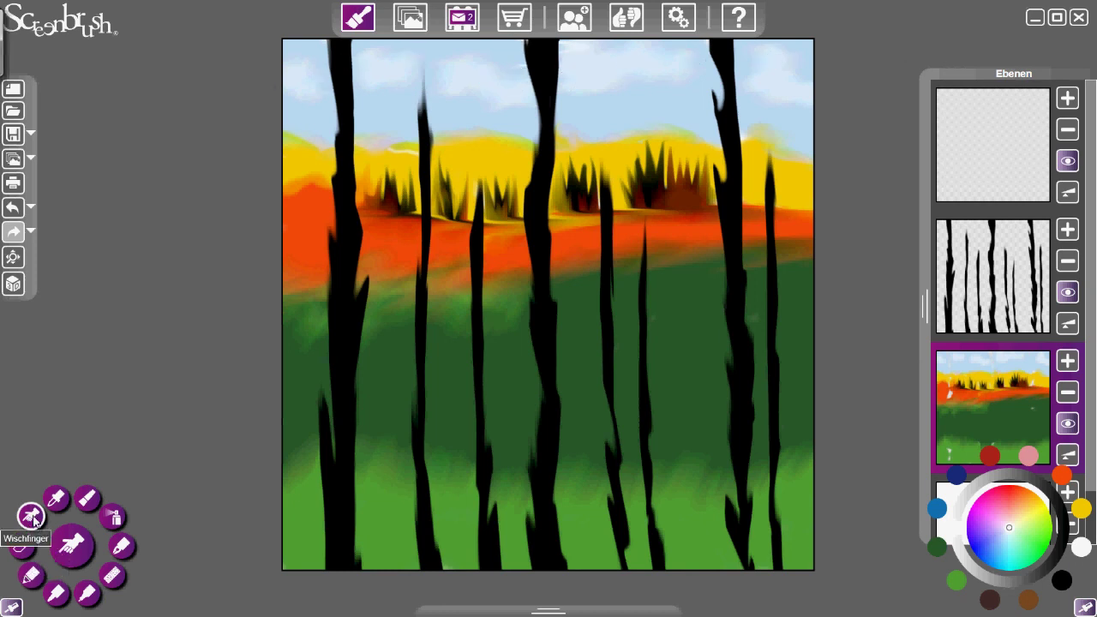
- Pull small thorn-like spikes out of the trunks on the trunk layer using the smudge tool at 21% Strichstärke
{"action": "left_click", "coordinate": [540, 612]}
{"action": "left_click_drag", "start_coordinate": [587, 588], "coordinate": [549, 593]}
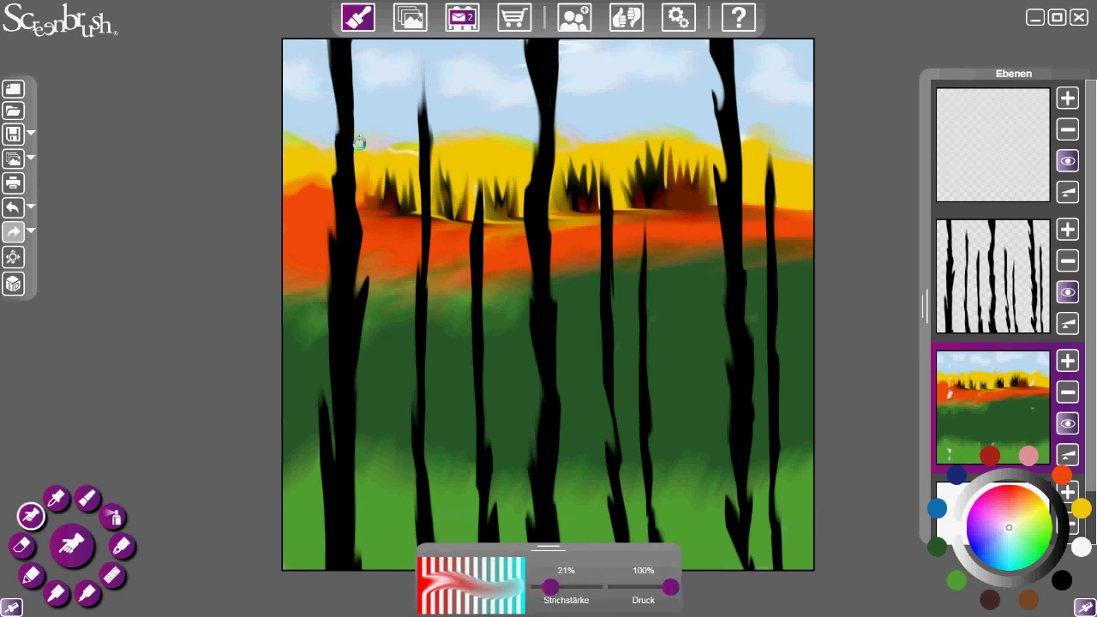
{"action": "left_click", "coordinate": [1001, 300]}
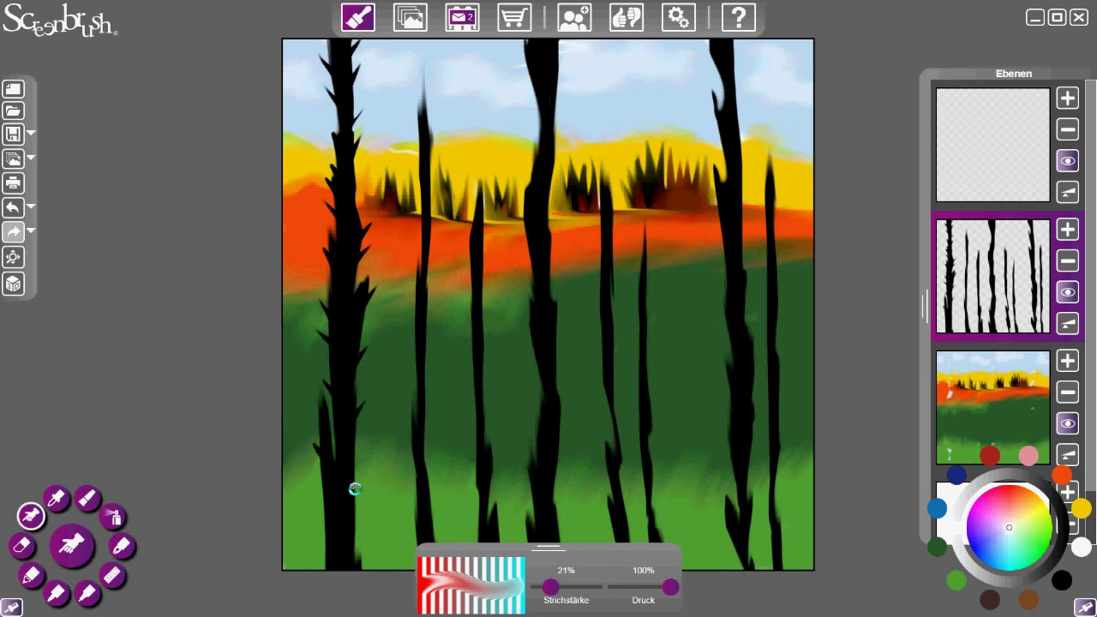
{"action": "left_click_drag", "start_coordinate": [333, 532], "coordinate": [345, 544]}
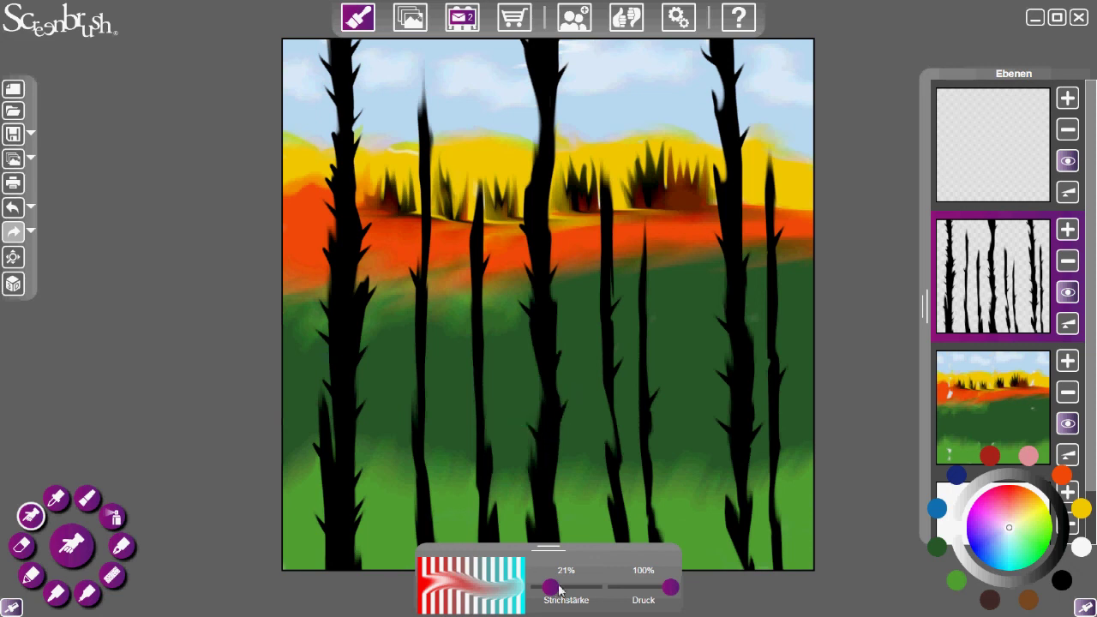
- Set up the ink pen in black with 41% Verdünner for drawing on the trunk layer
{"action": "left_click", "coordinate": [122, 547]}
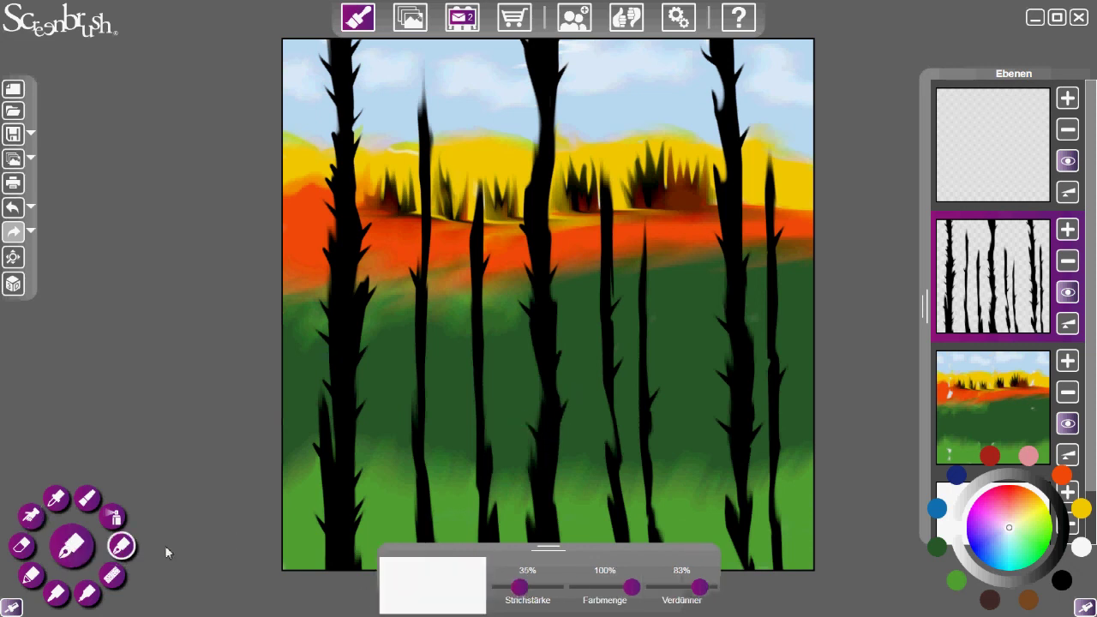
{"action": "left_click", "coordinate": [1061, 582]}
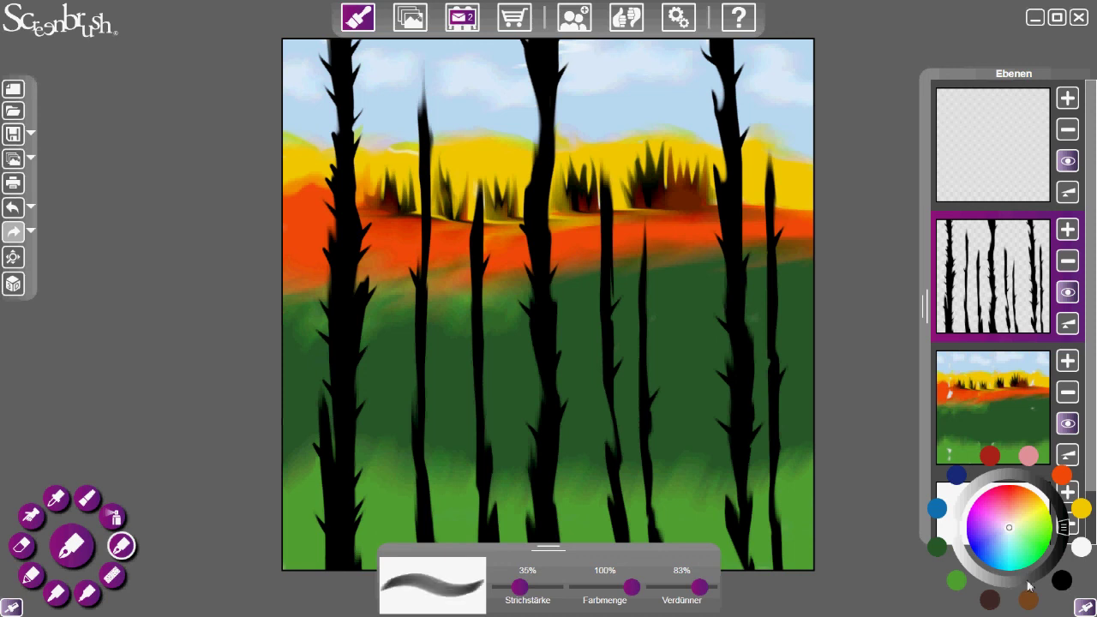
{"action": "left_click_drag", "start_coordinate": [699, 587], "coordinate": [677, 587]}
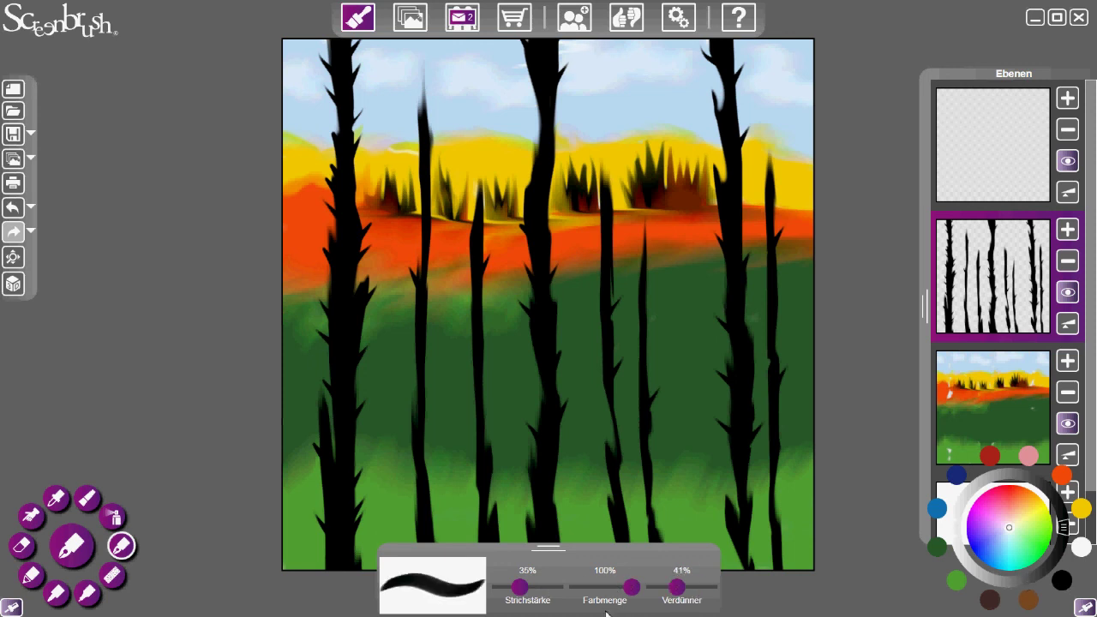
{"action": "left_click", "coordinate": [544, 549]}
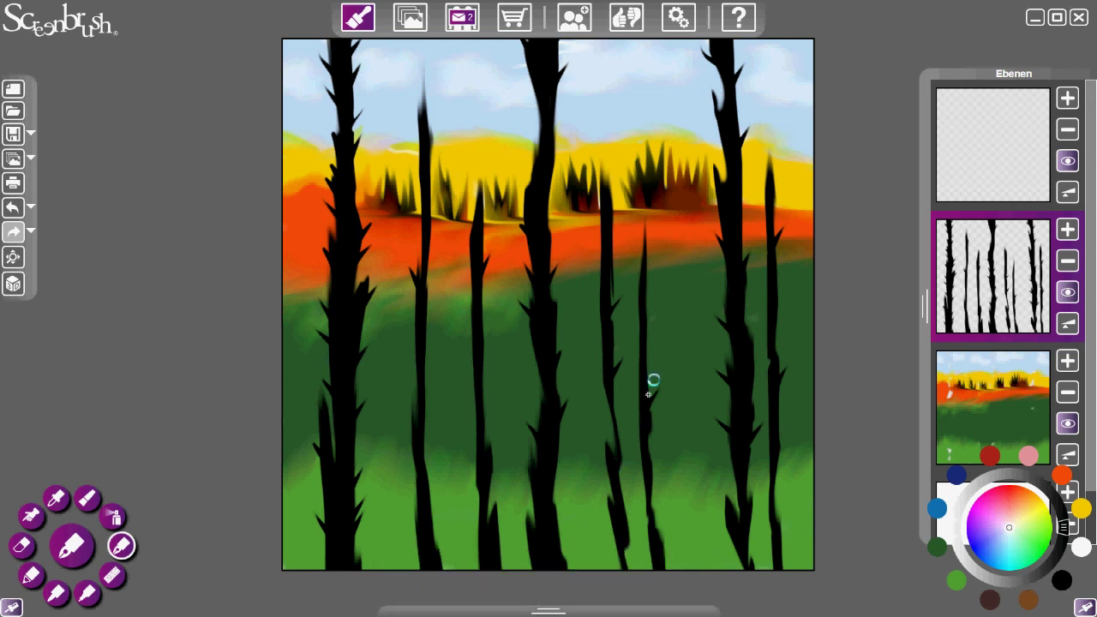